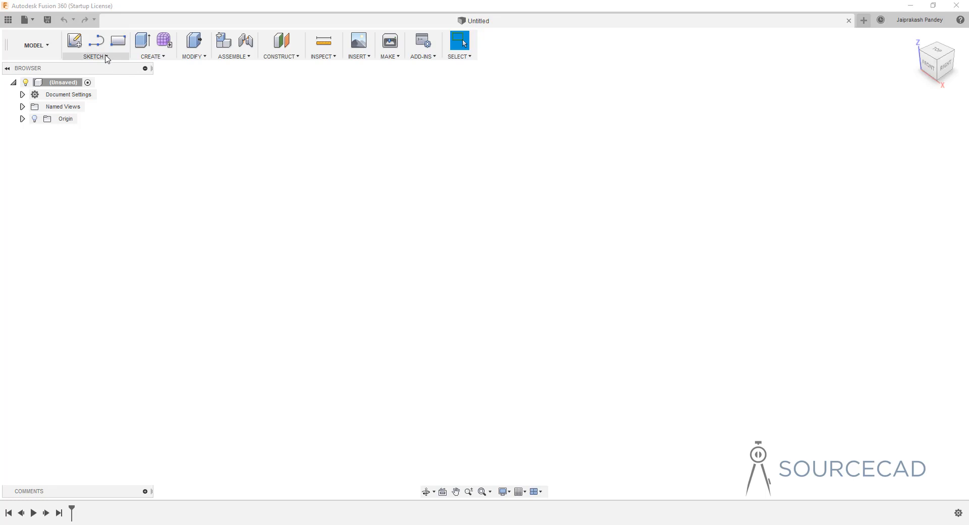
- Place the sketch text "Fusion 360" at the origin on the vertical YZ plane
click(106, 56)
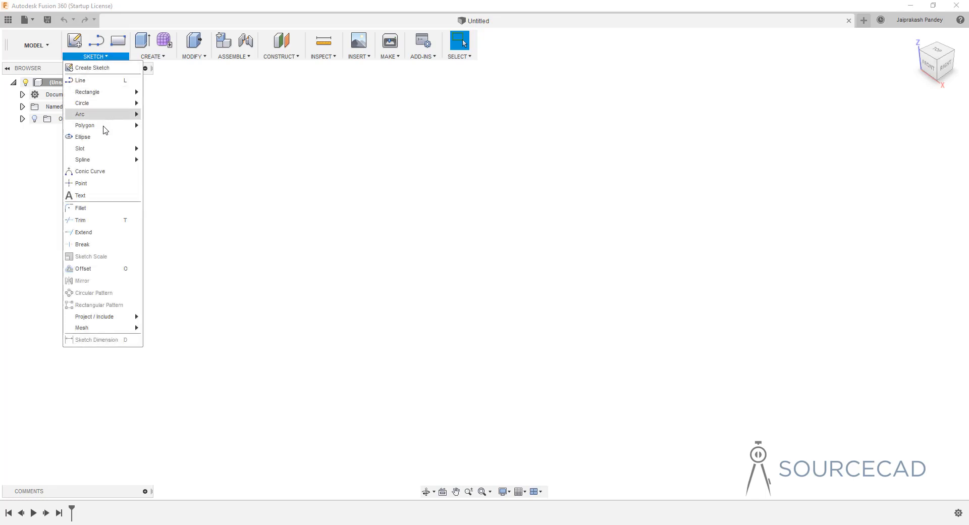
click(88, 200)
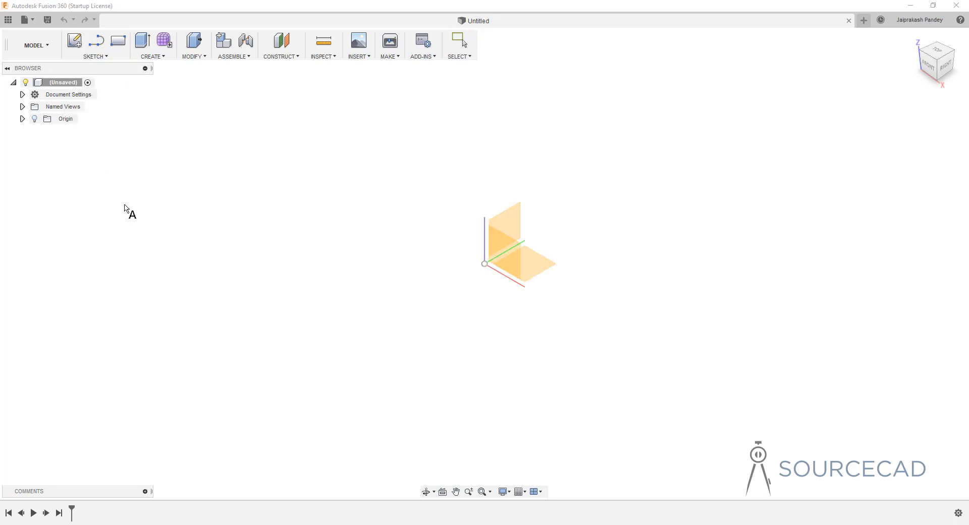
click(504, 222)
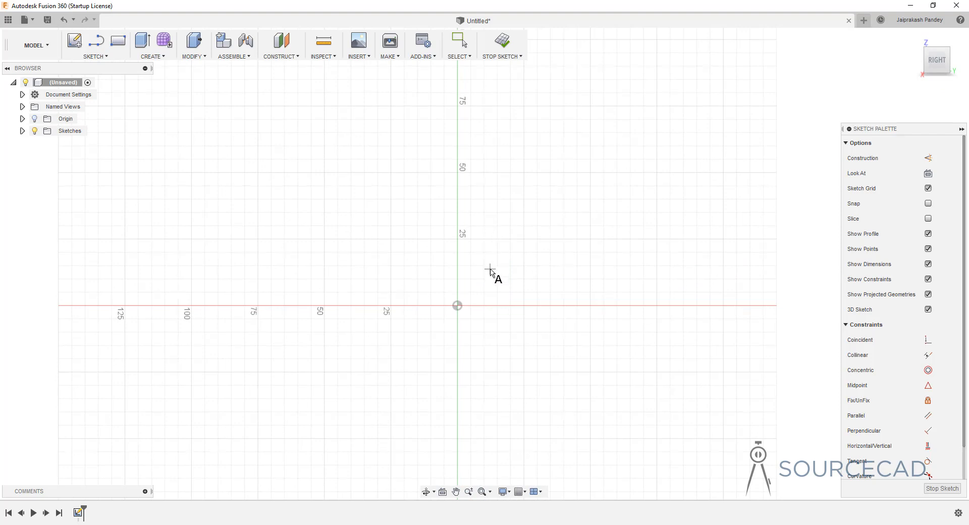
click(458, 306)
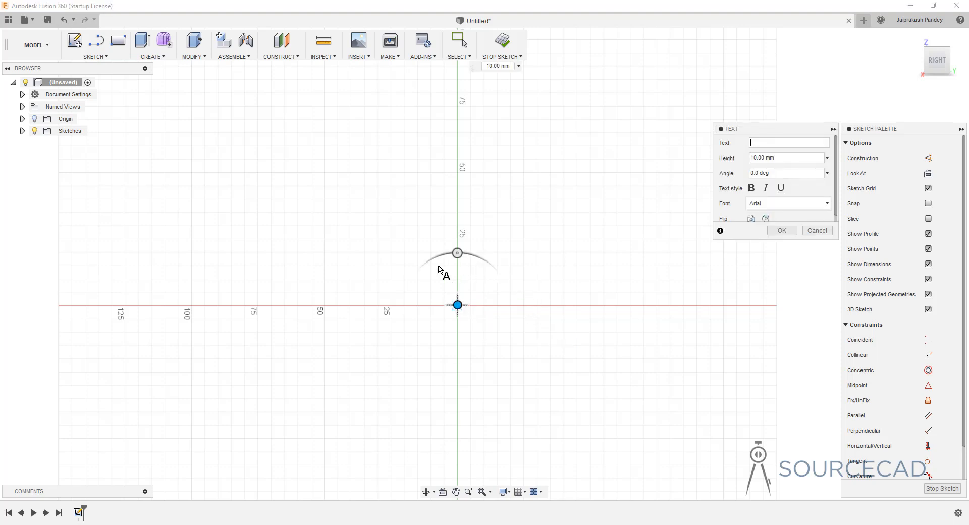
click(775, 141)
text(Fusion 360)
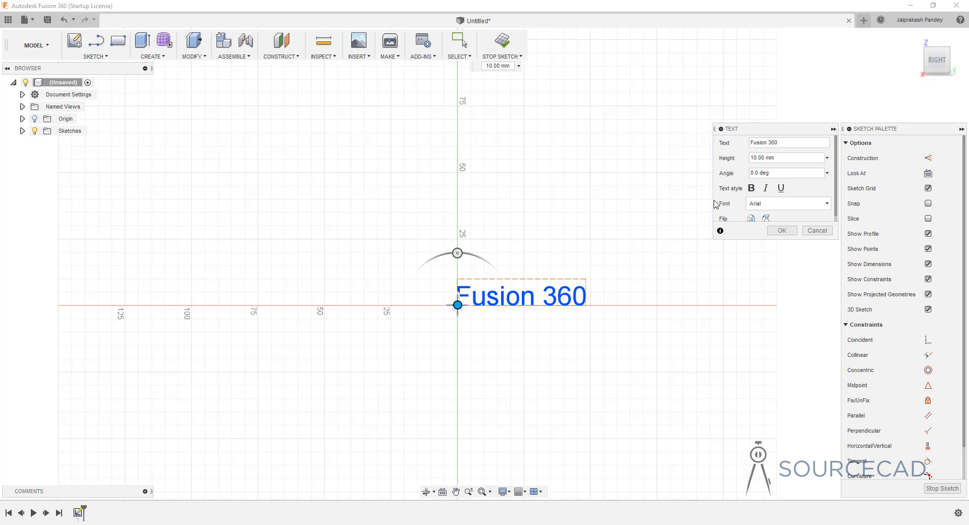
- Make the text bold, trying italic and underline as well and switching both off again
mouse_move(456, 256)
mouse_down()
mouse_move(467, 255)
mouse_move(446, 251)
mouse_move(457, 253)
mouse_up()
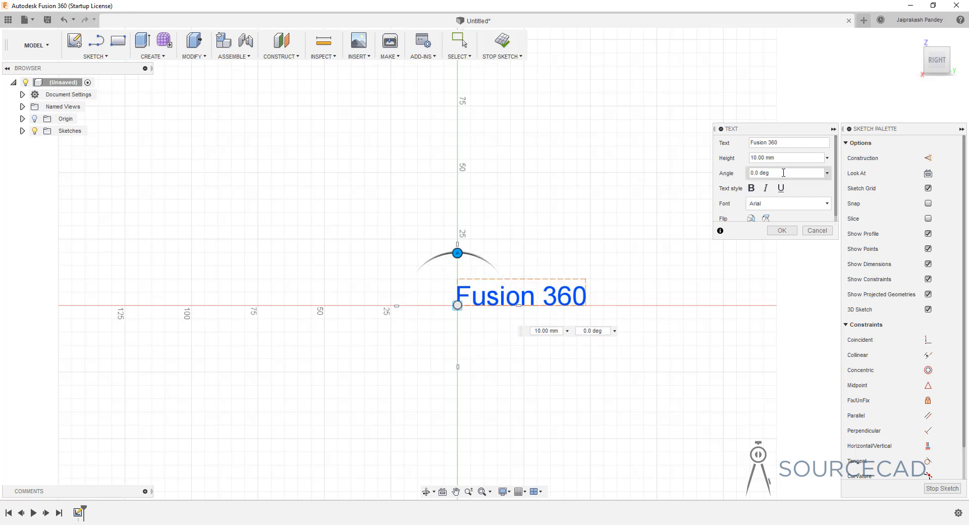
click(752, 189)
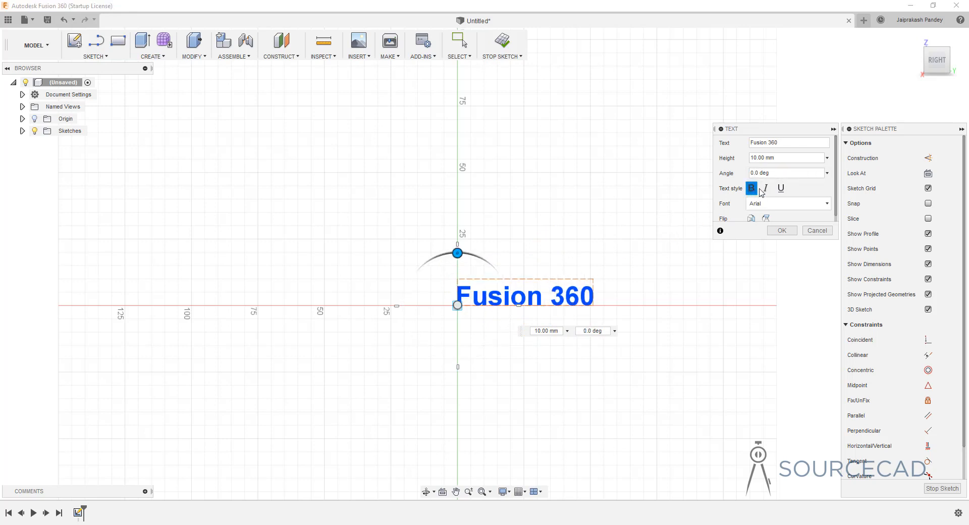
click(766, 188)
click(781, 189)
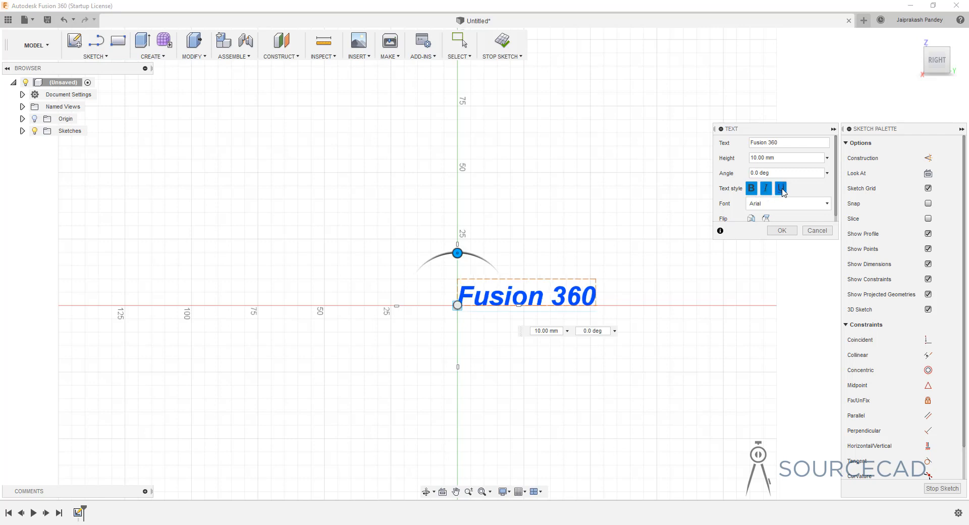
click(782, 189)
click(766, 189)
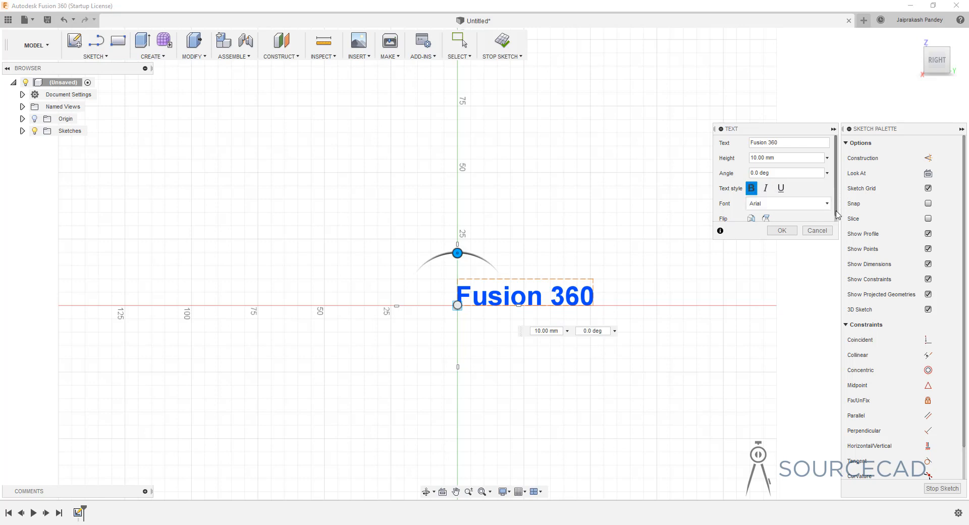
- Try the single-line Cdm.shx font on the text, then return to Arial
drag(836, 212, 836, 225)
click(796, 202)
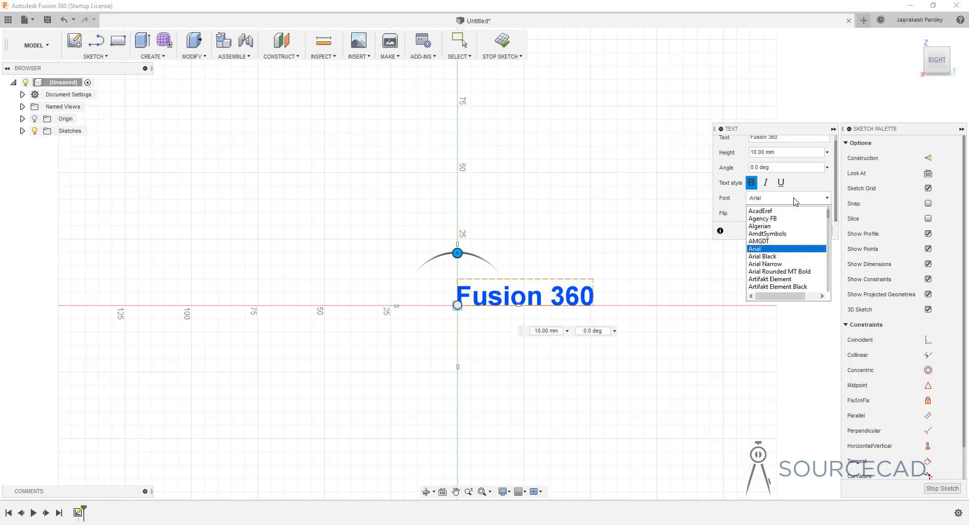
scroll(784, 262, down, 2)
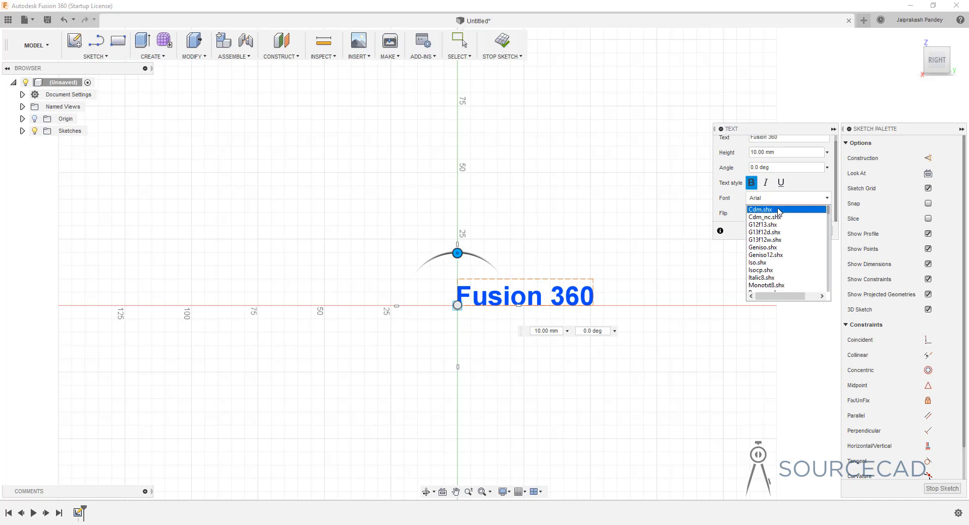
click(778, 209)
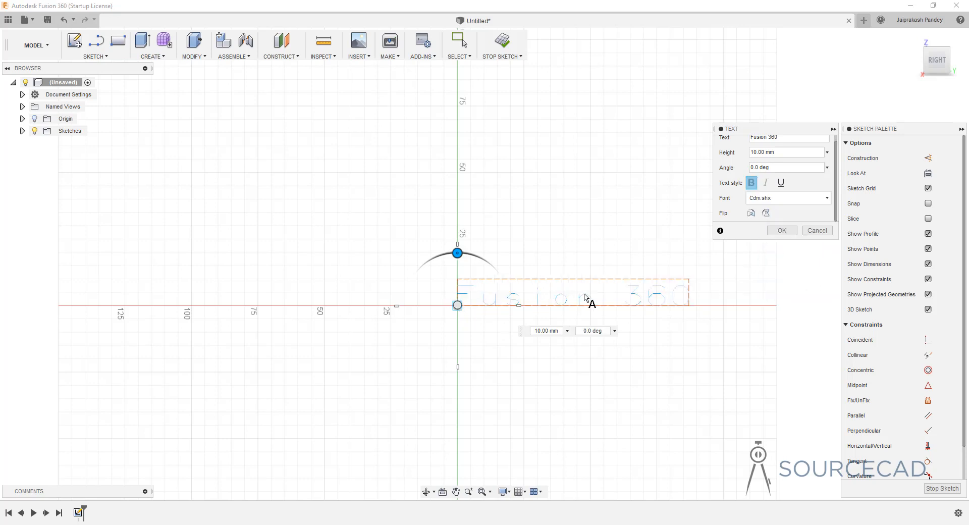
click(778, 202)
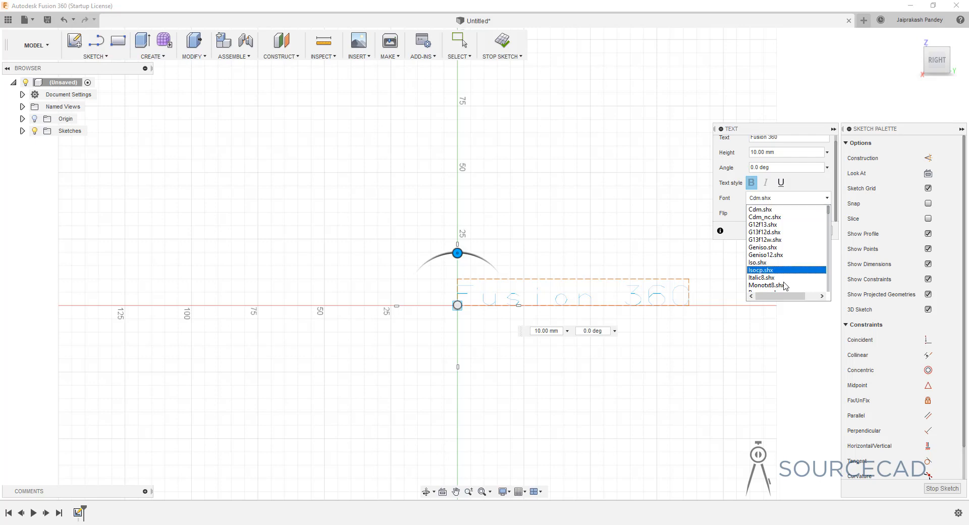
scroll(788, 267, down, 3)
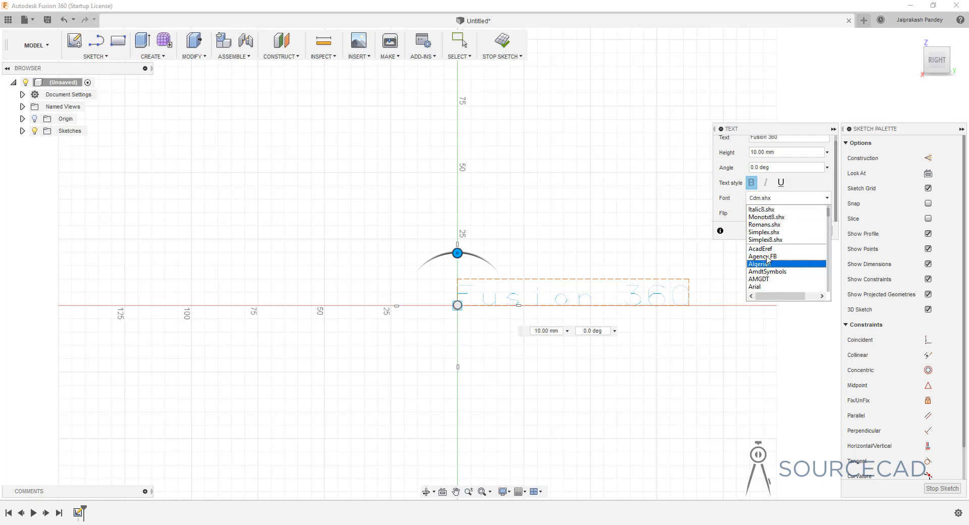
scroll(787, 268, down, 1)
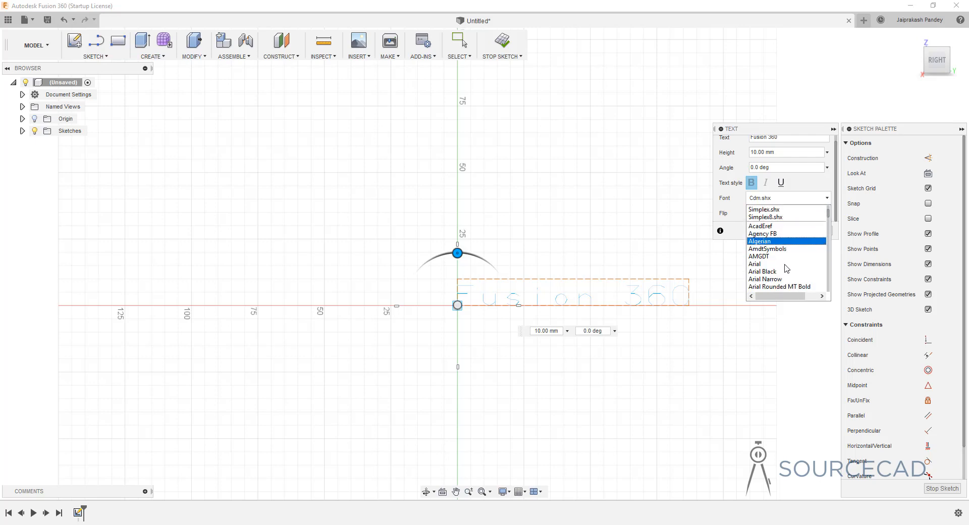
click(772, 264)
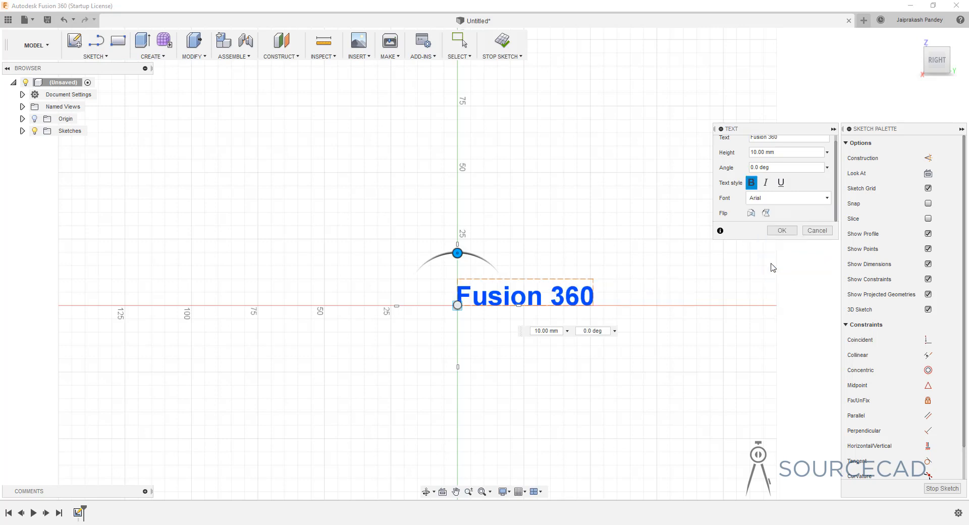
- Try the Cambria font on the text, then set it back to Arial
click(775, 200)
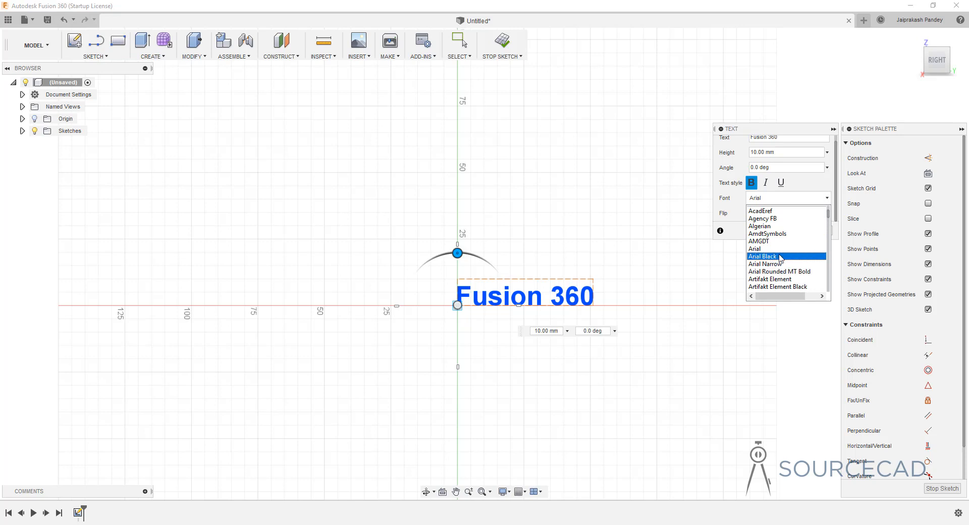
scroll(780, 258, down, 8)
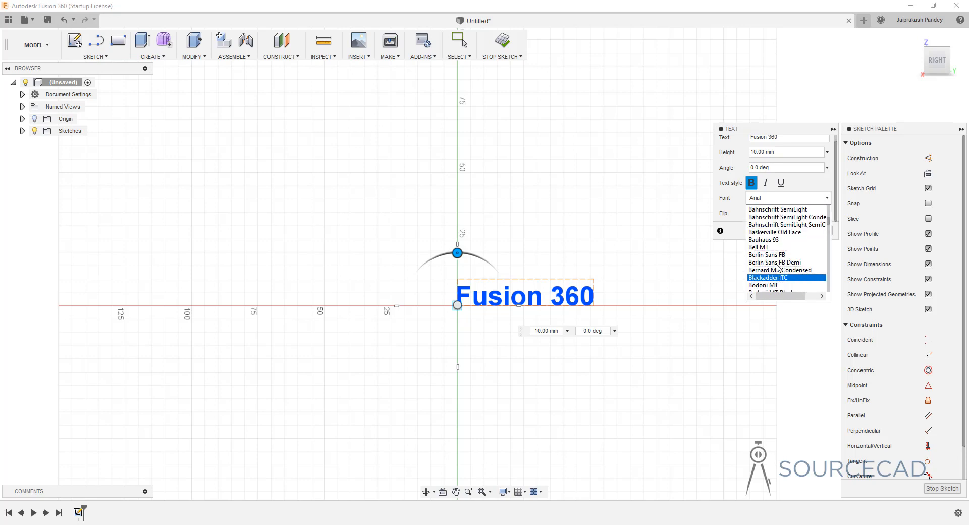
scroll(778, 268, down, 5)
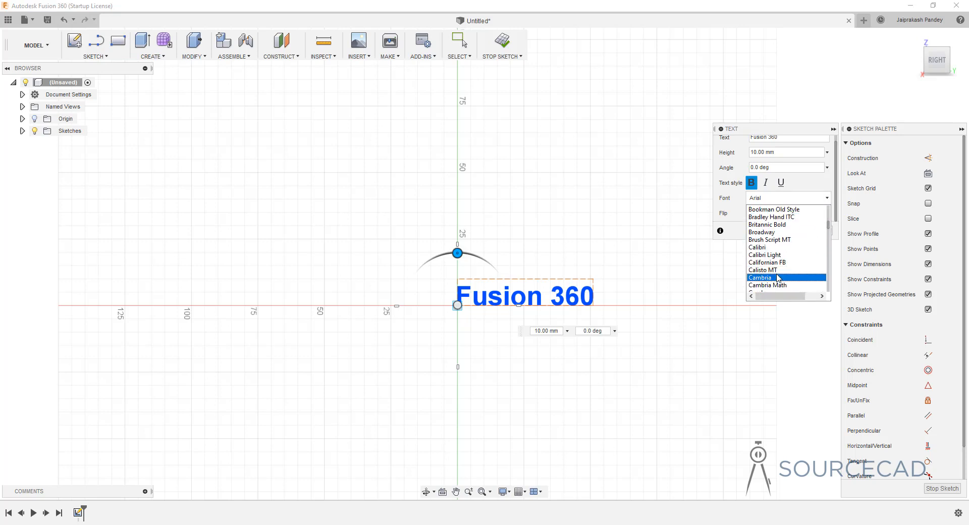
click(778, 277)
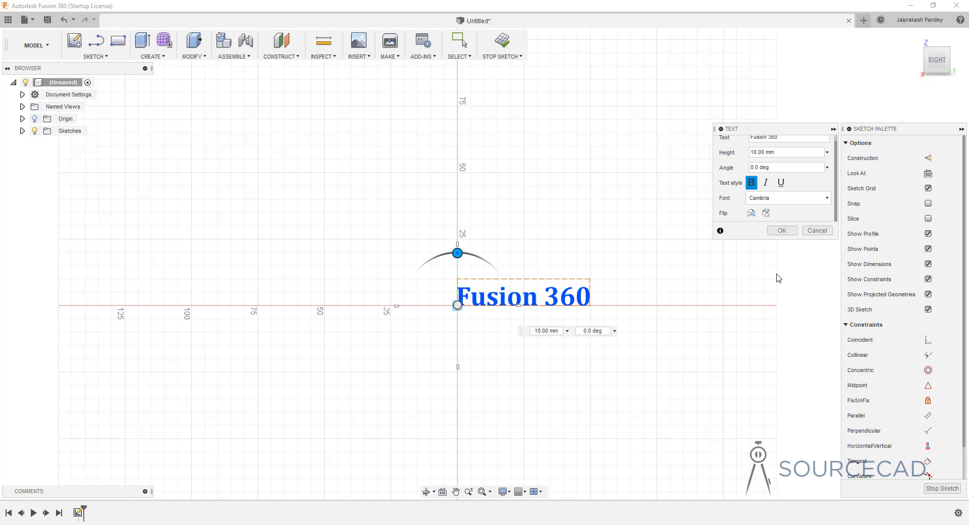
click(788, 203)
scroll(786, 262, up, 10)
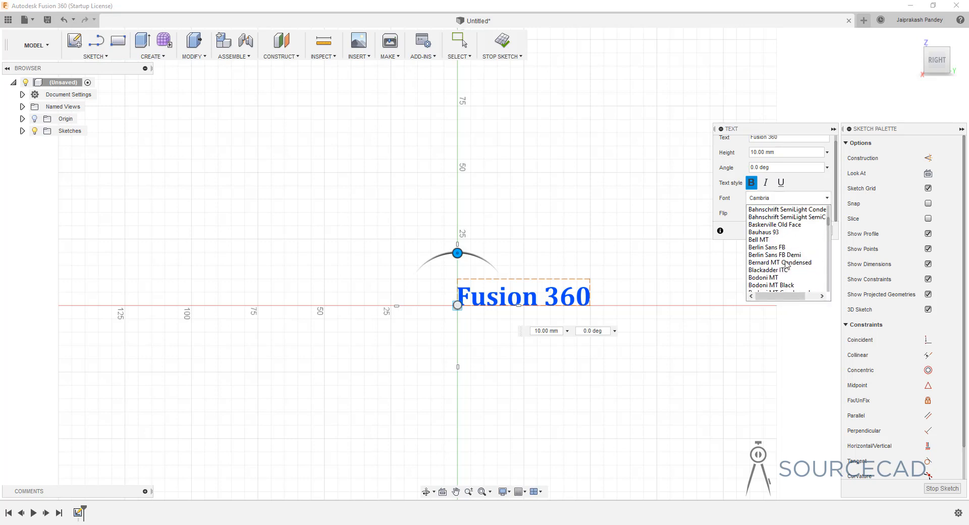
scroll(786, 264, up, 5)
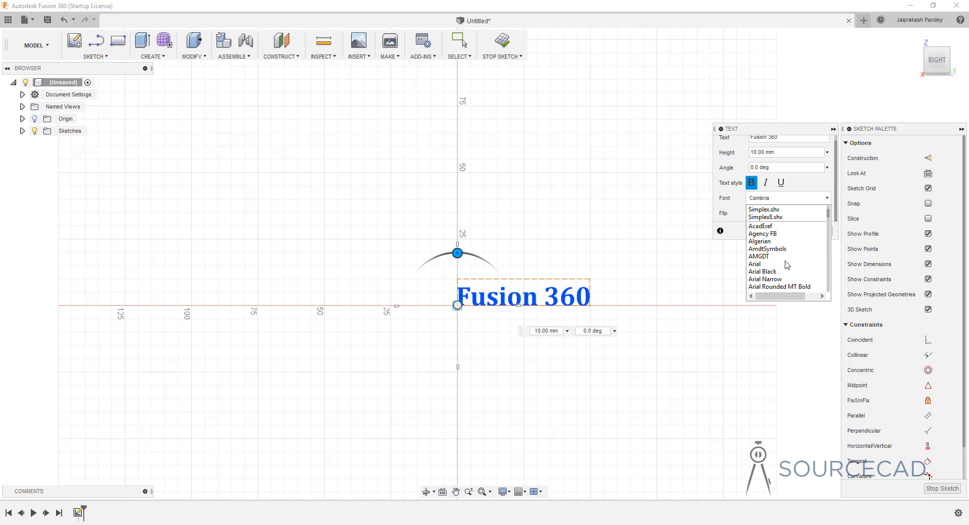
click(786, 264)
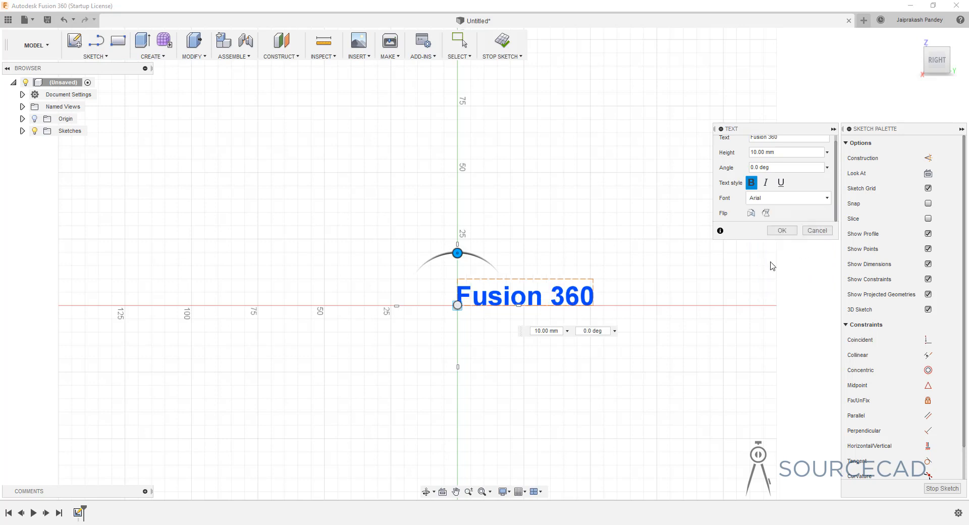
- Try flipping the text horizontally and vertically, reverse each flip, and accept the text
click(752, 214)
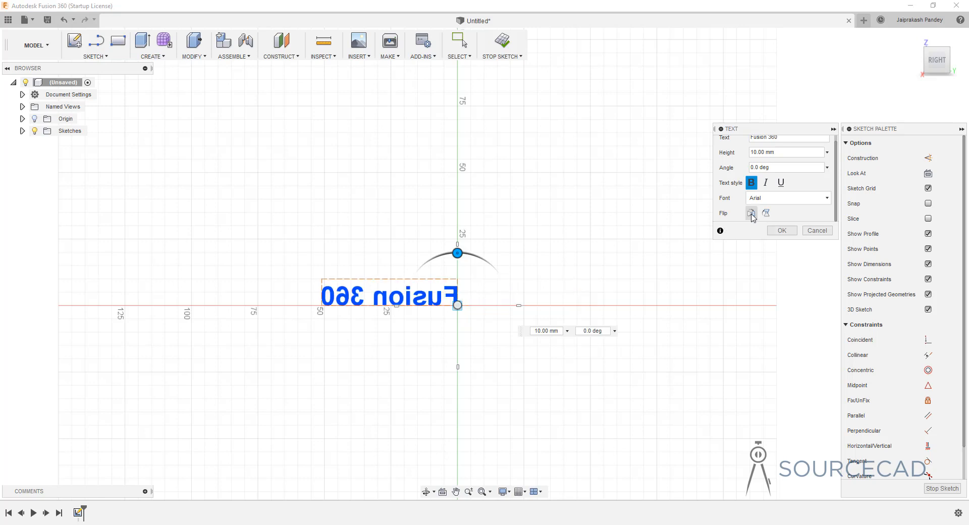
click(751, 213)
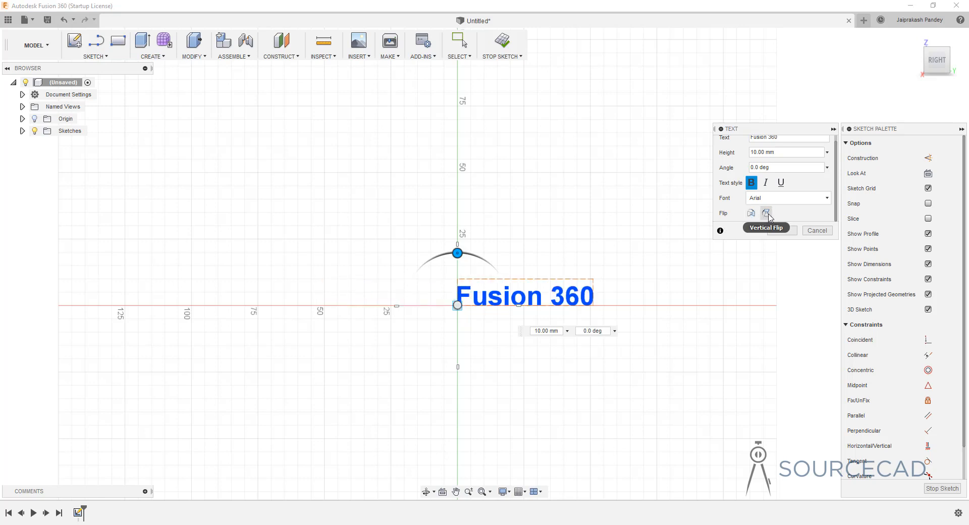
click(766, 215)
click(767, 215)
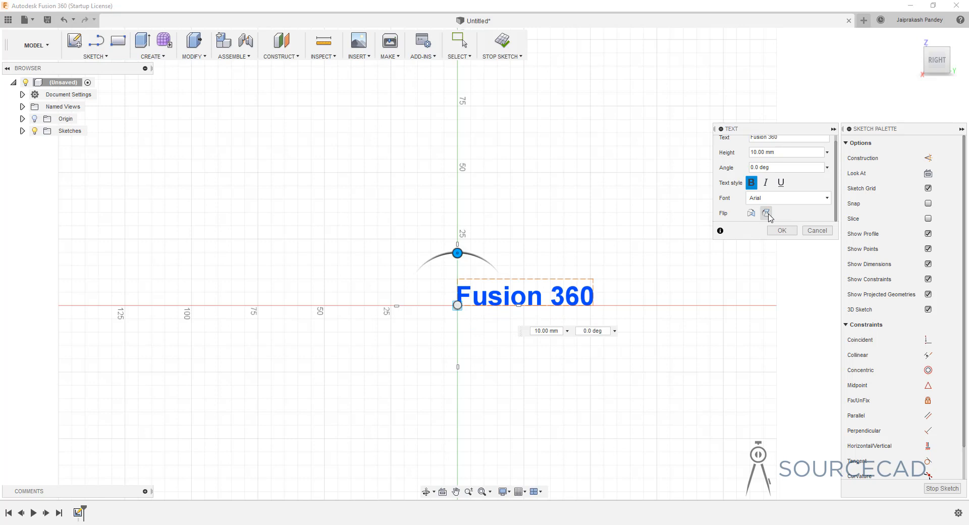
click(782, 230)
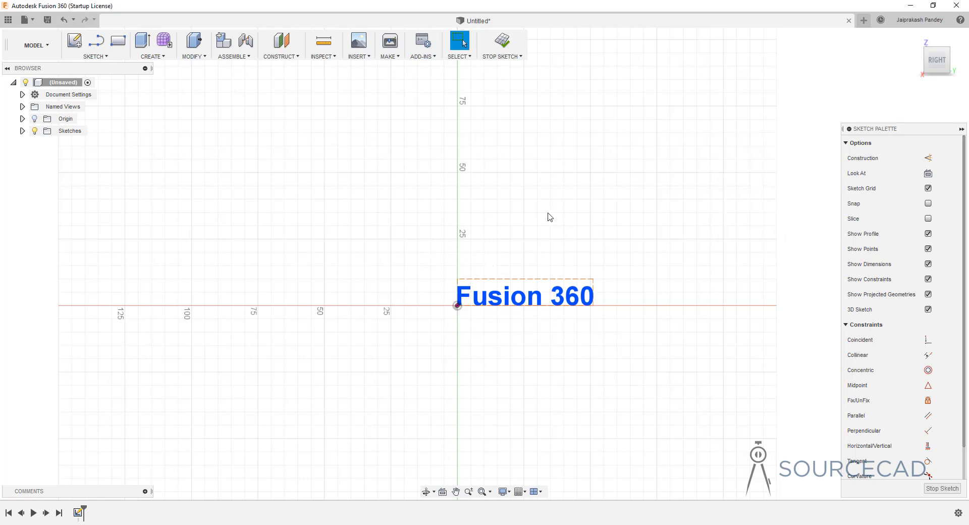
- Reopen the finished text for editing to review its settings and cancel without changes
double_click(503, 302)
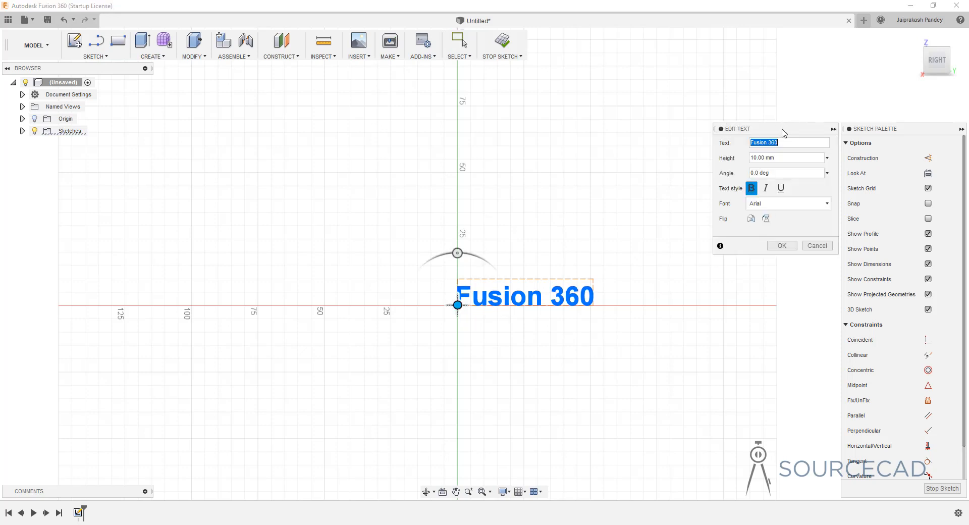
click(822, 247)
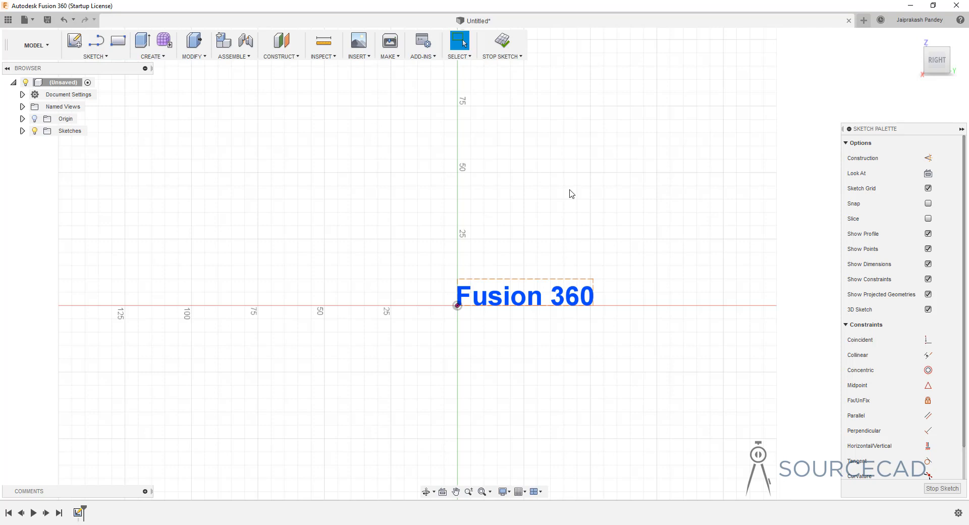
- In a new design, create a sphere as a new body centred at the origin on the horizontal plane, enlarging its default diameter freehand
click(864, 21)
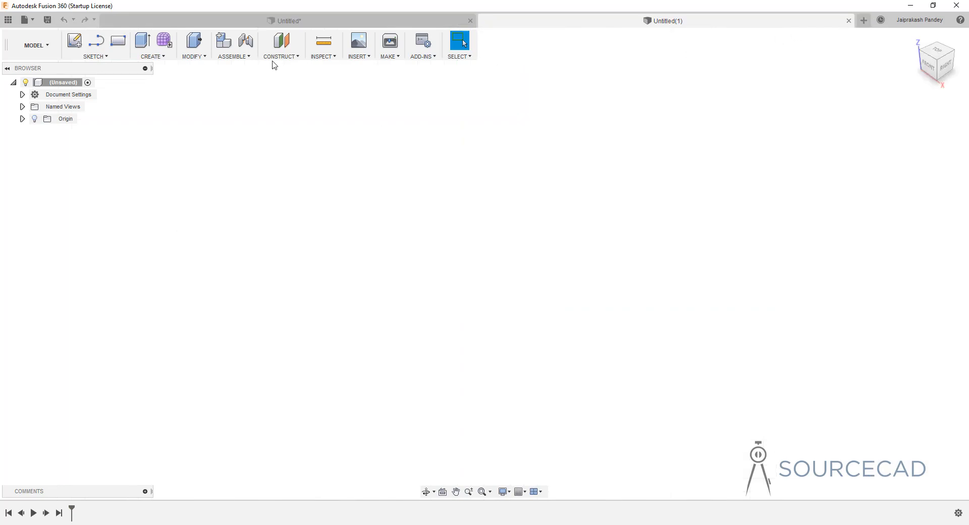
click(115, 58)
click(152, 56)
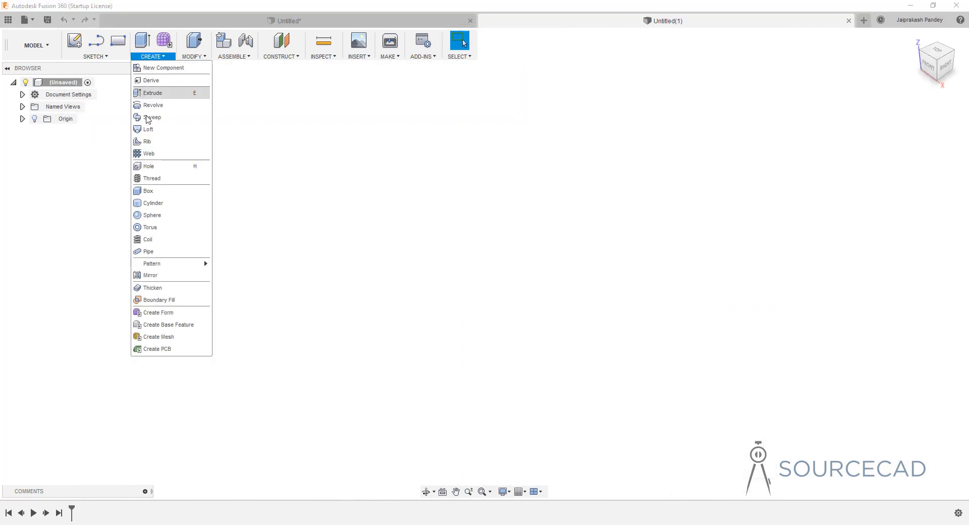
click(151, 215)
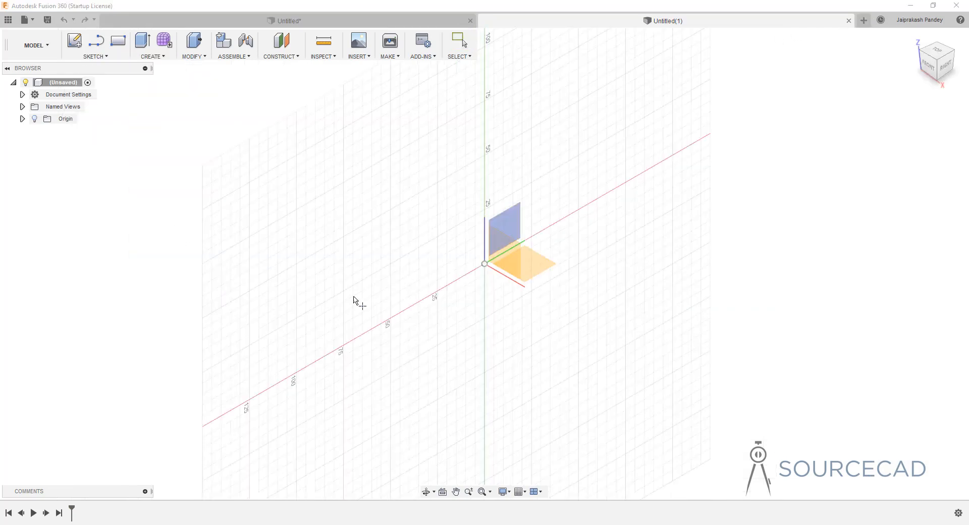
click(530, 265)
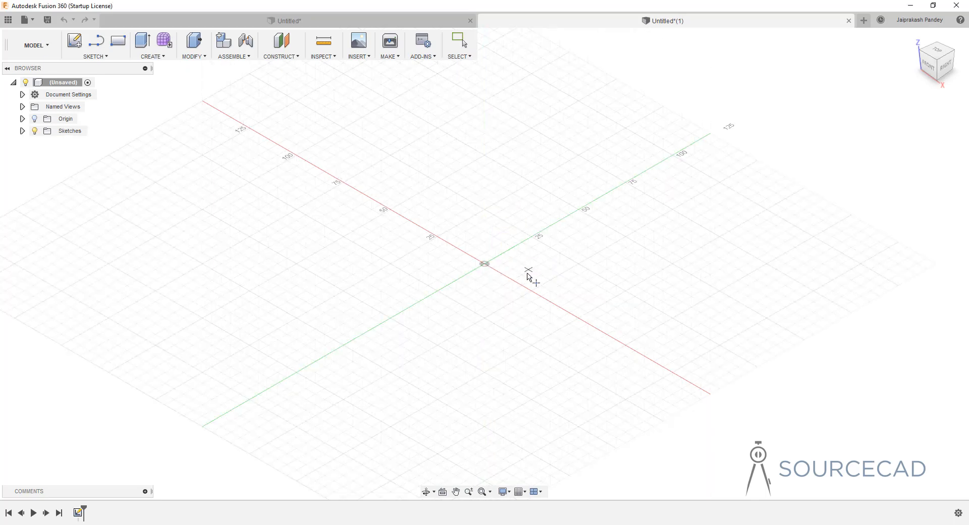
click(487, 264)
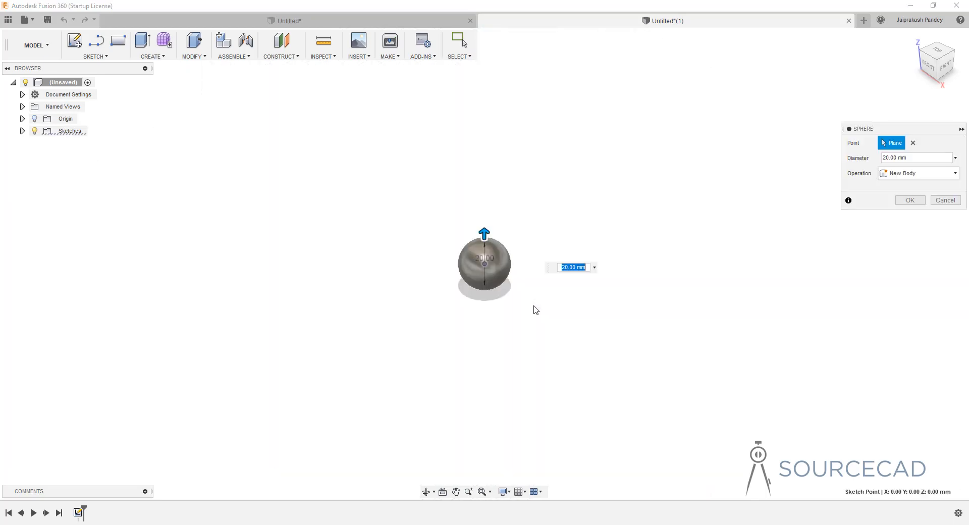
drag(485, 233, 485, 178)
click(916, 201)
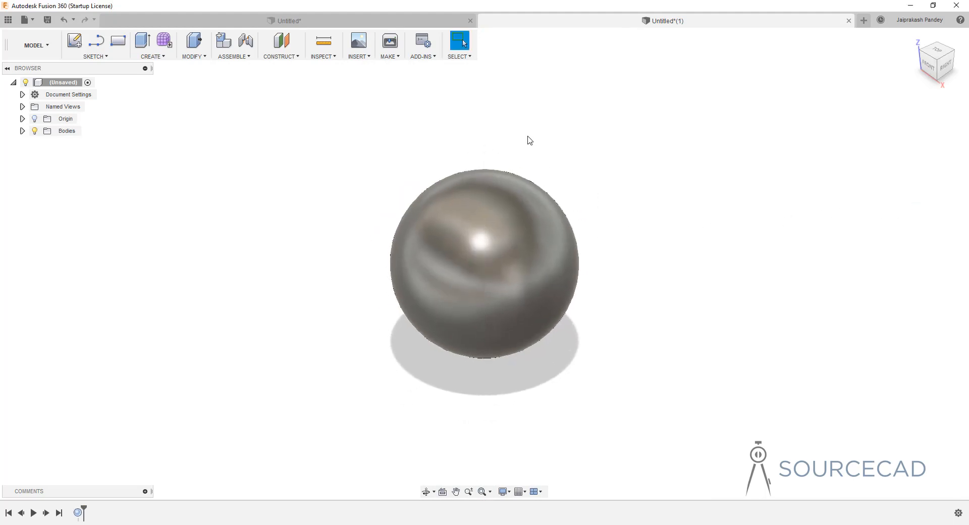
- Sketch the text FUSION on the horizontal origin plane and reposition it so it sits centred over the sphere
shift+middle_drag(528, 136, 367, 152)
click(91, 57)
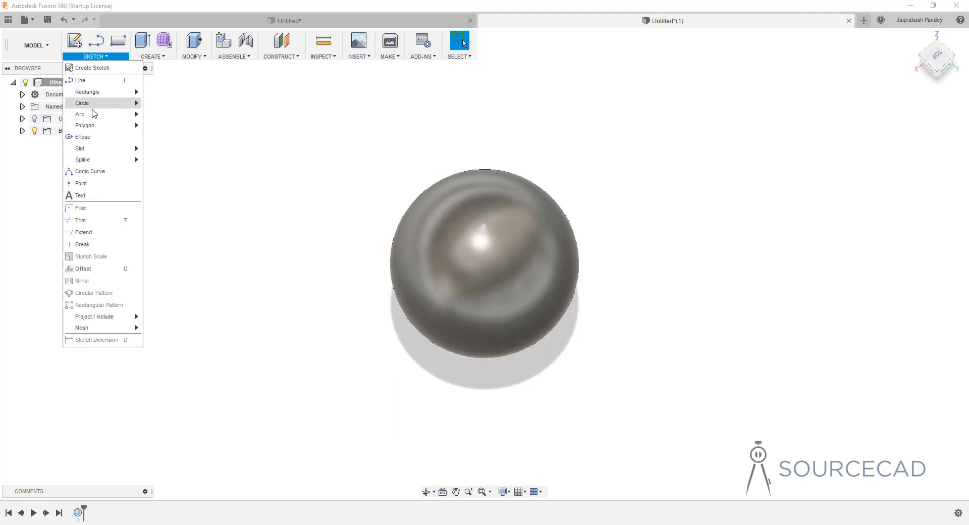
click(105, 201)
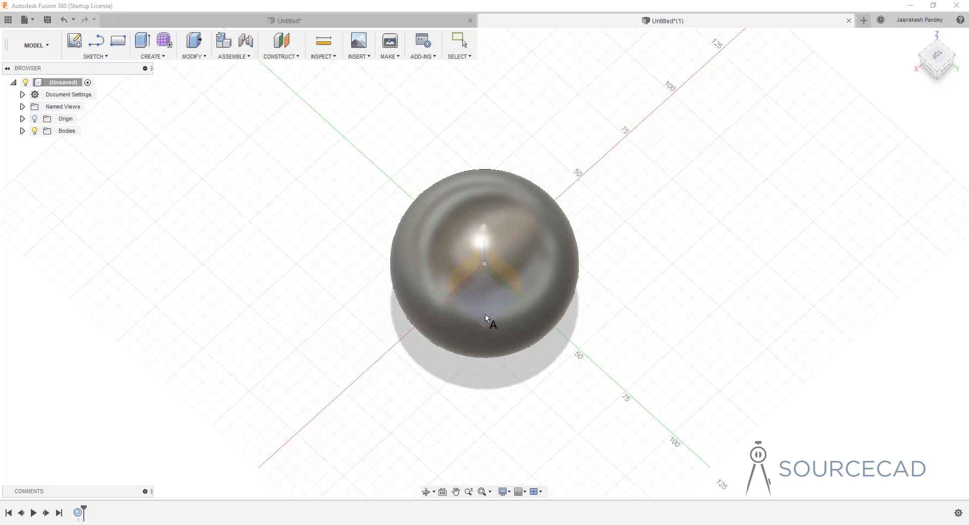
click(495, 304)
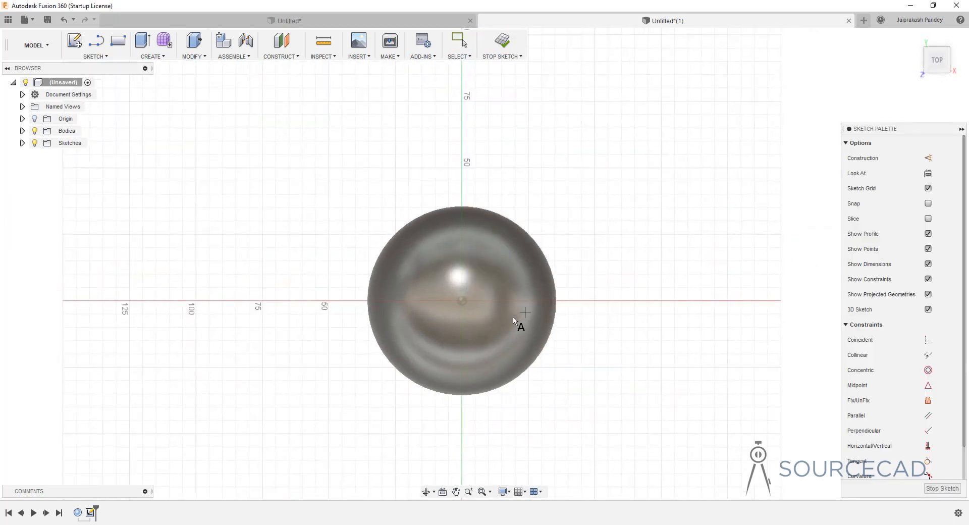
click(428, 300)
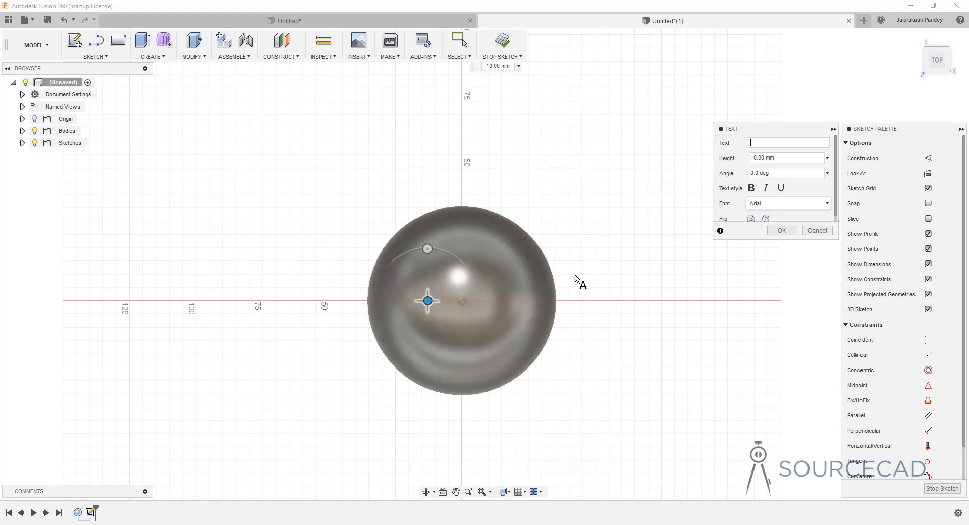
click(772, 146)
text(FUSION)
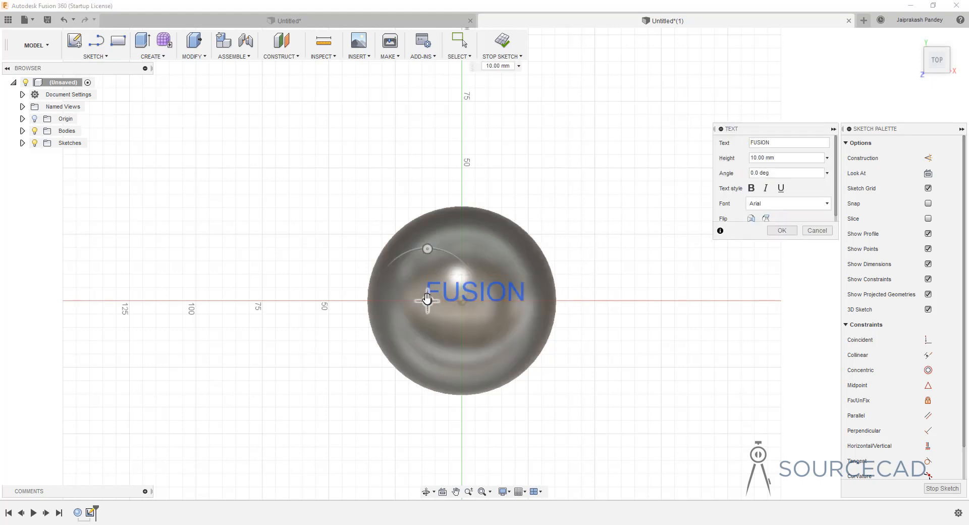
drag(427, 302, 417, 311)
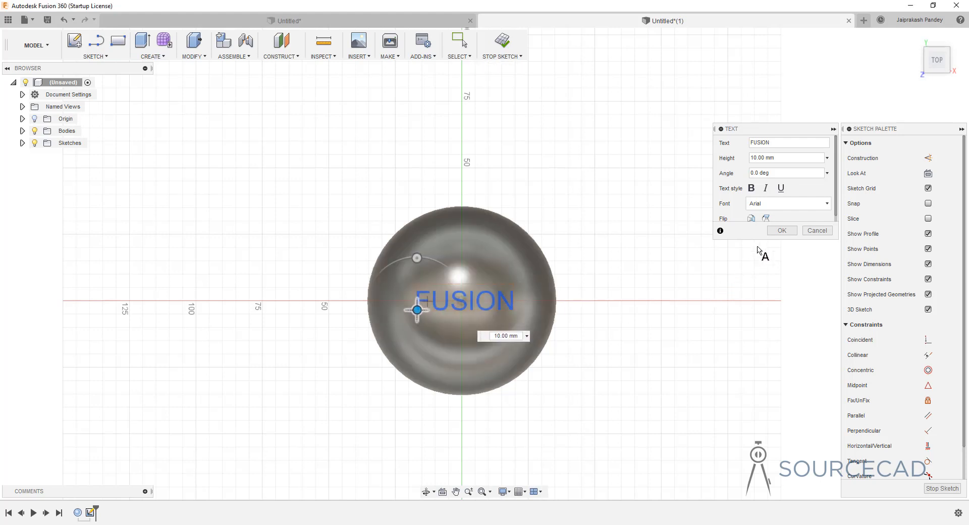
- Make the FUSION text bold, accept it and finish the sketch
click(751, 188)
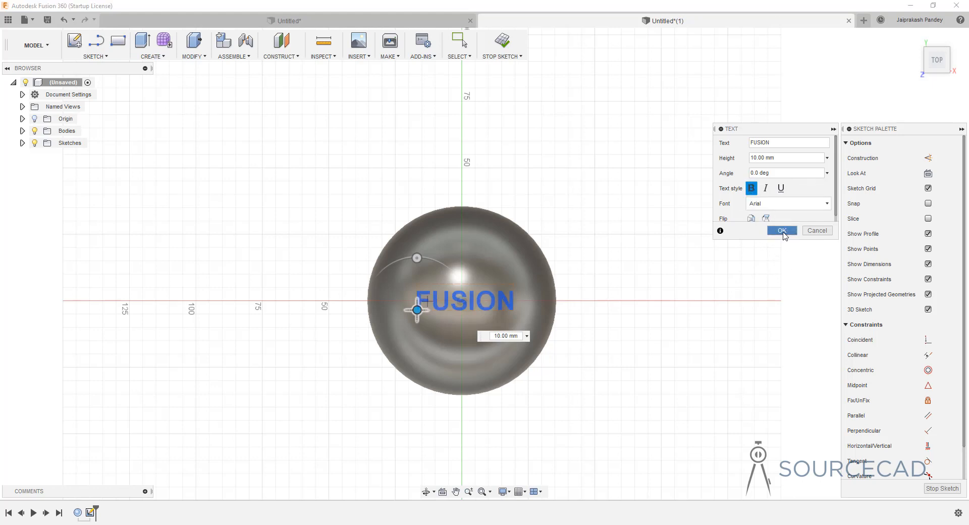
click(782, 231)
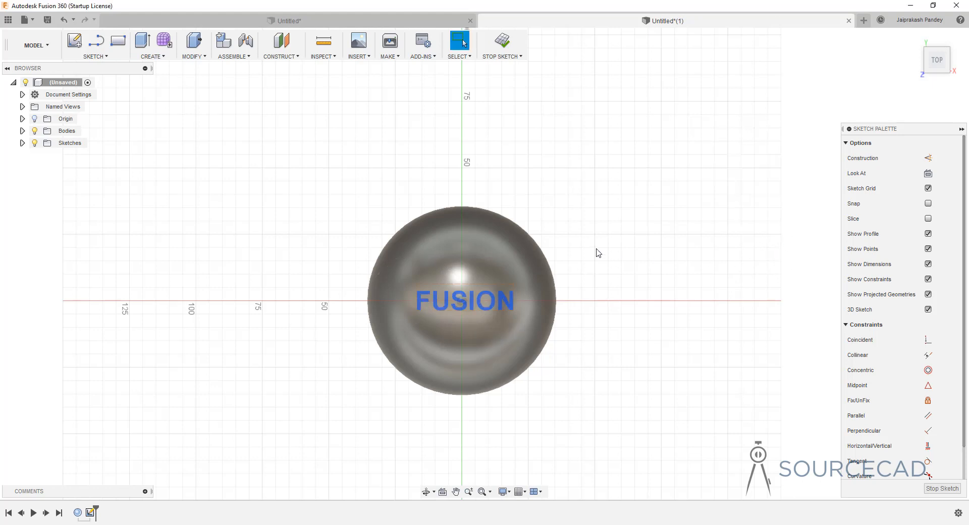
click(502, 41)
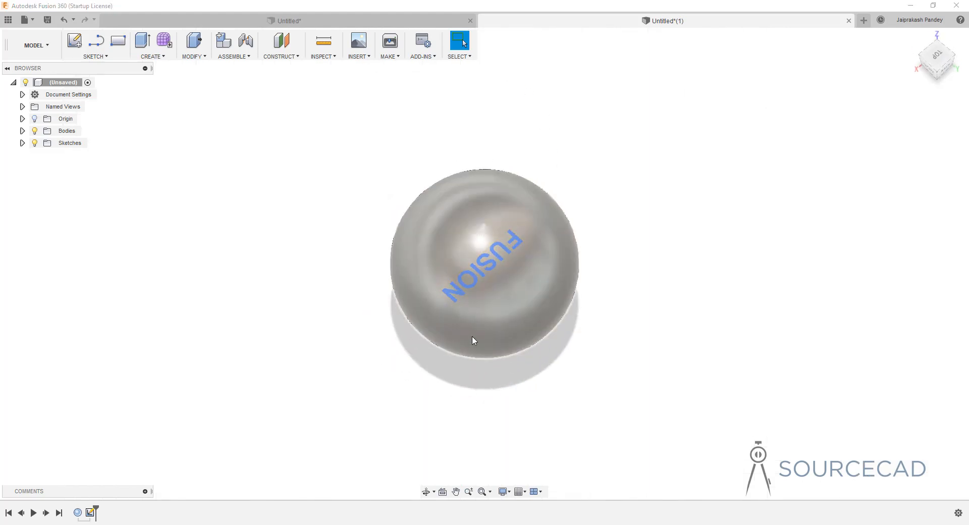
- Extrude the FUSION text upward by about 23 mm inside the sphere
shift+middle_drag(472, 339, 430, 243)
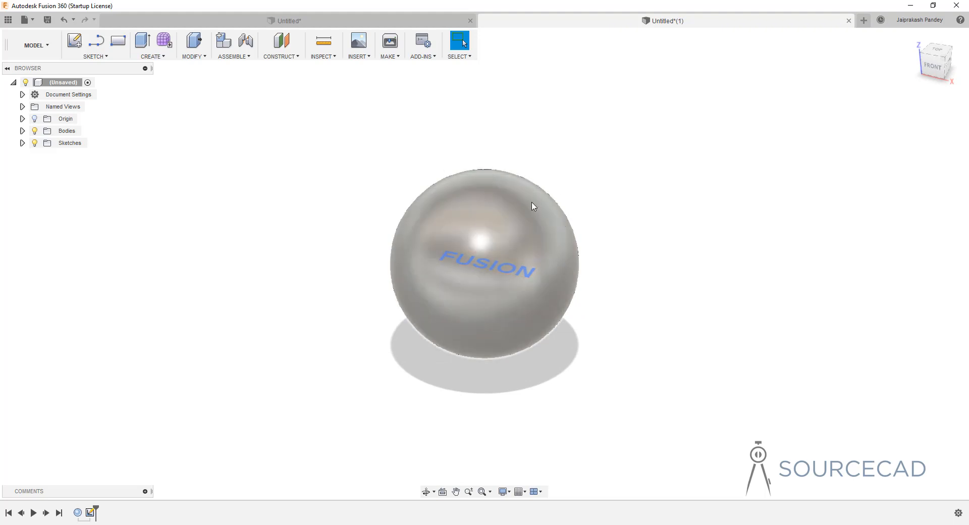
click(157, 57)
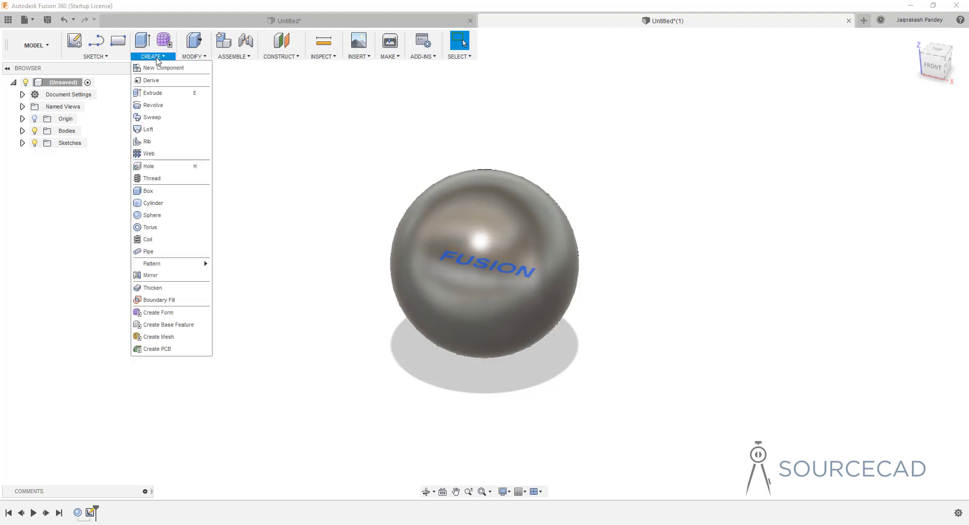
click(152, 92)
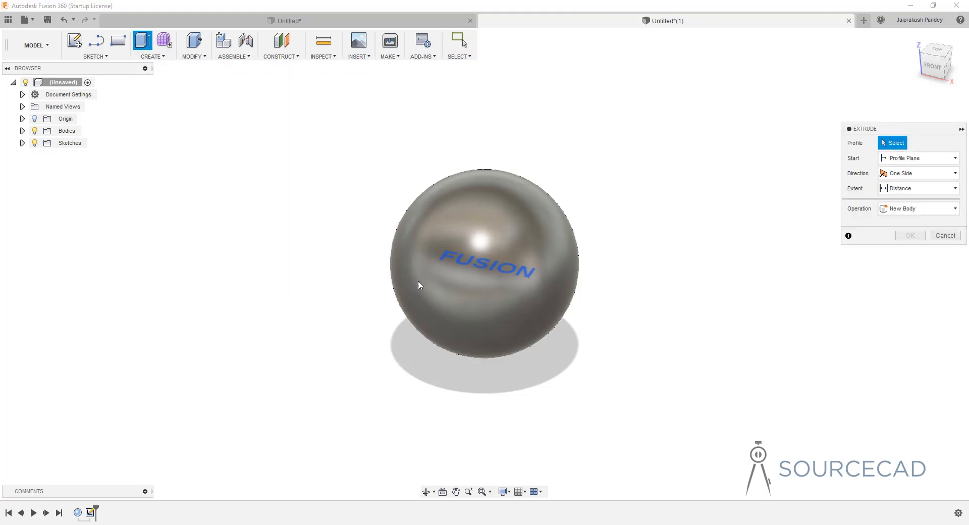
click(494, 265)
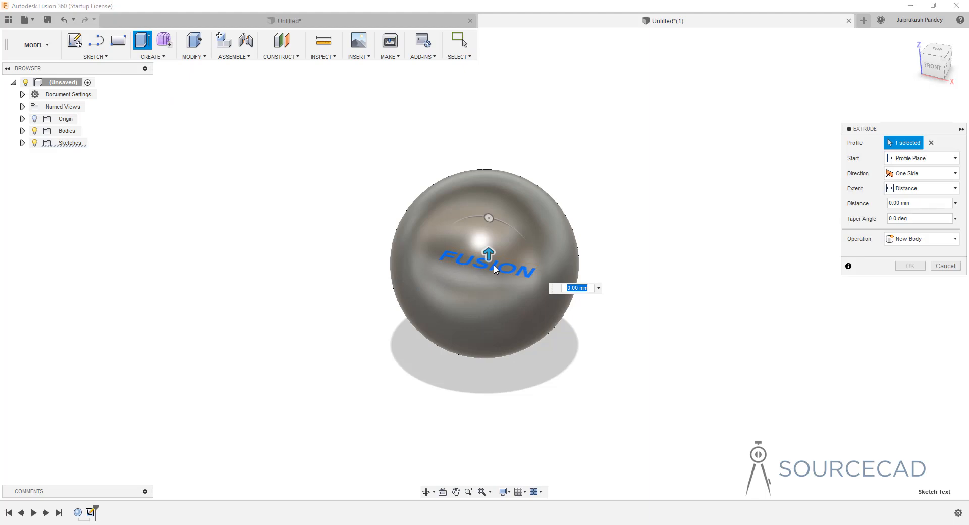
drag(489, 253, 493, 202)
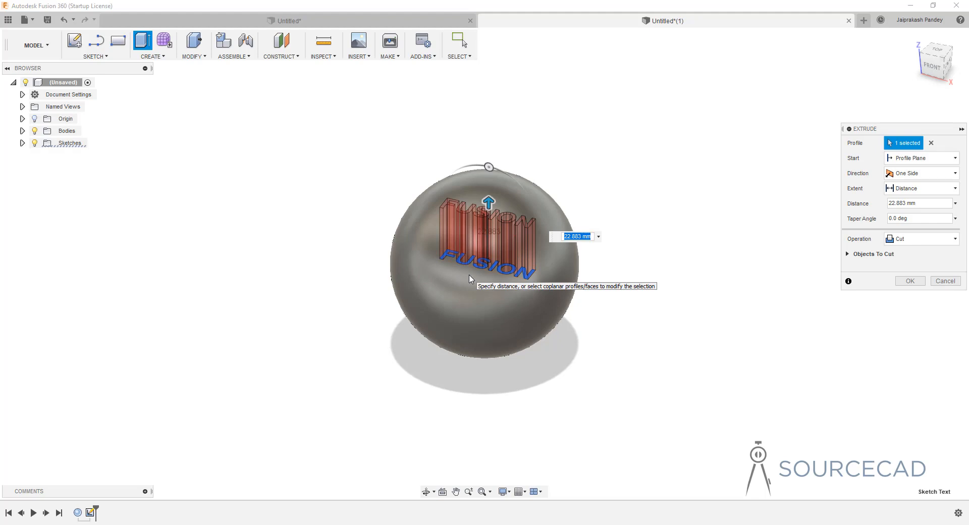
- Switch the extrusion's operation to New Body and extend its distance to about 42 mm, past the sphere's upper surface
click(906, 244)
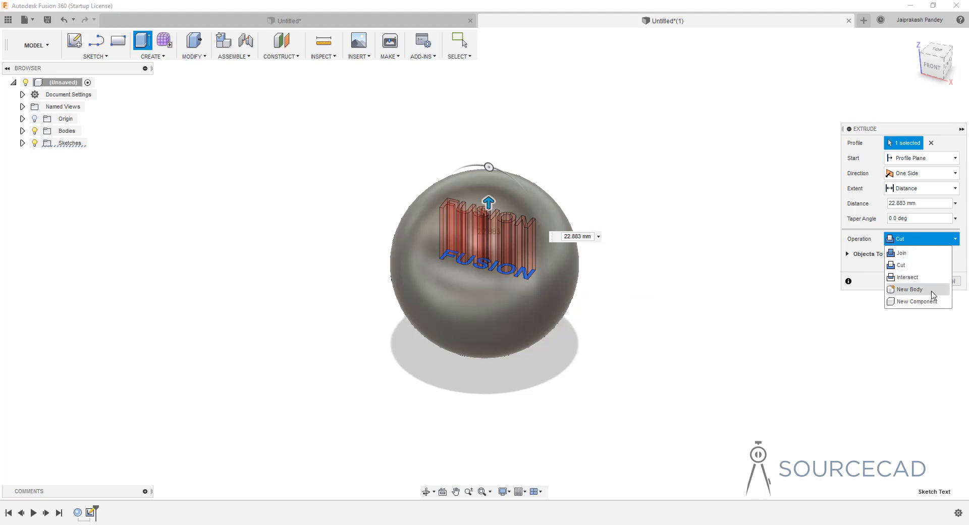
click(914, 292)
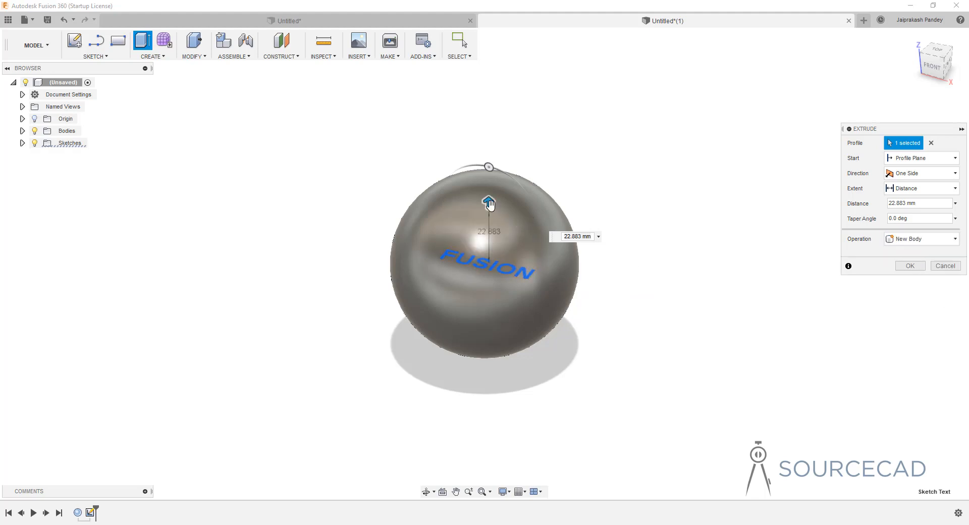
drag(489, 203, 489, 160)
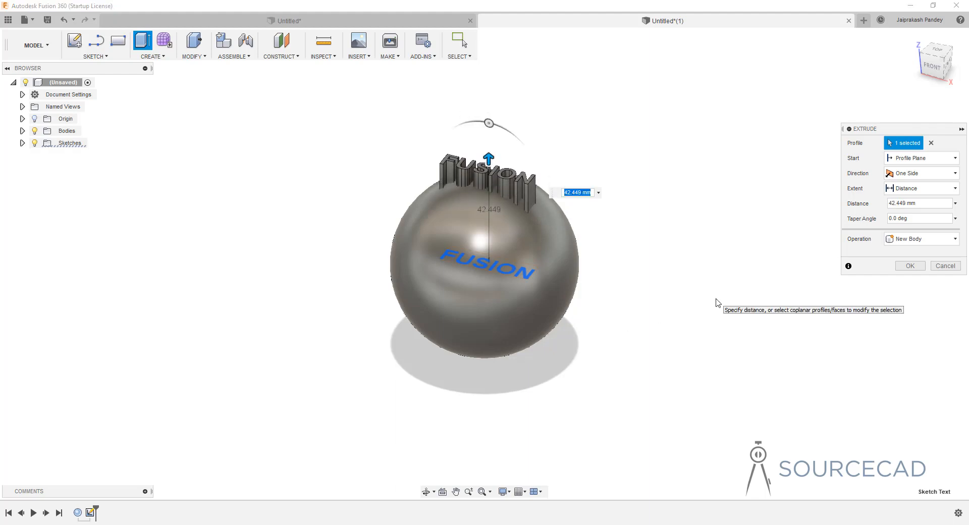
mouse_move(525, 136)
shift+middle_down()
mouse_move(517, 153)
mouse_move(526, 121)
shift+middle_up()
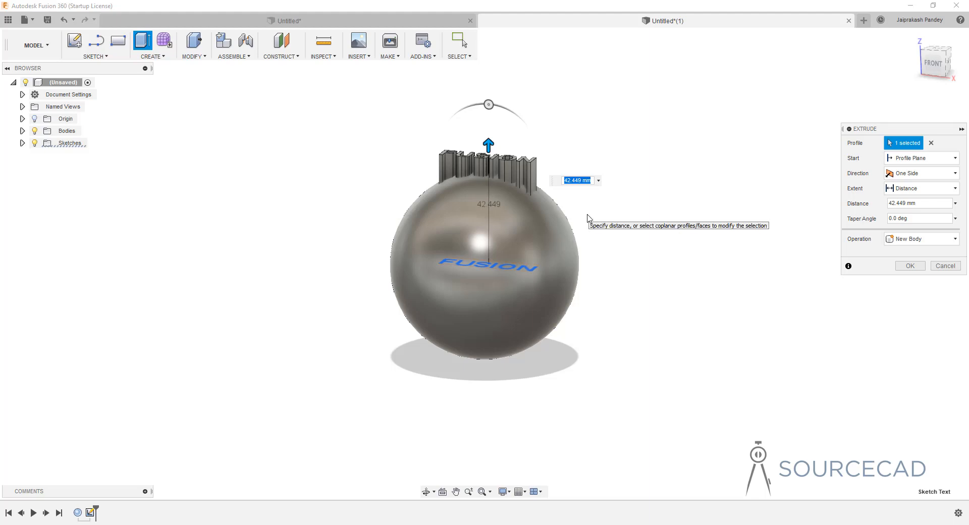
- Change the extrusion's extent to To Object and pick the sphere as the terminating object
click(901, 188)
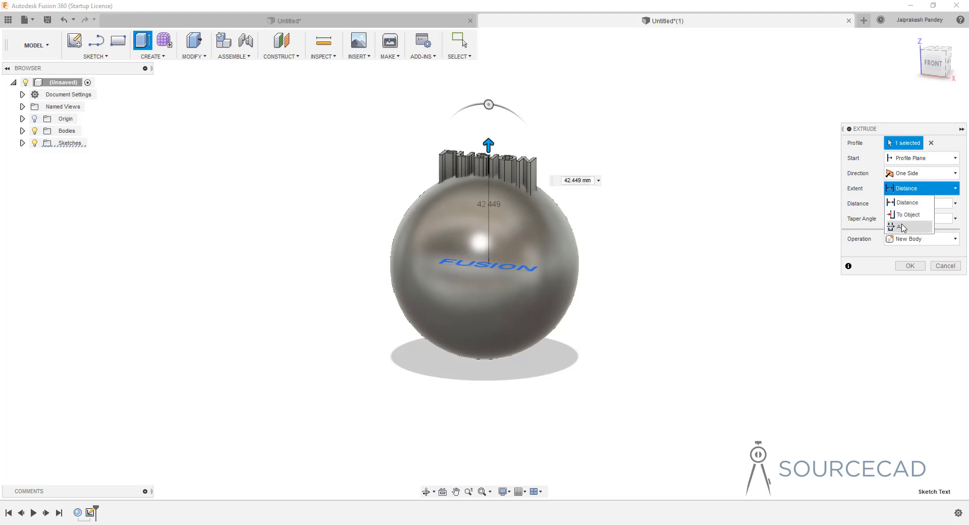
click(915, 216)
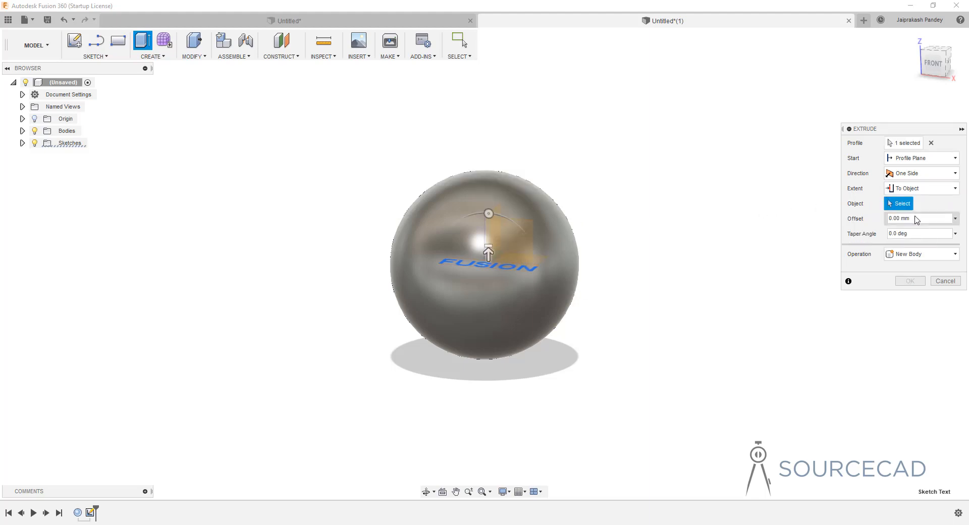
click(511, 182)
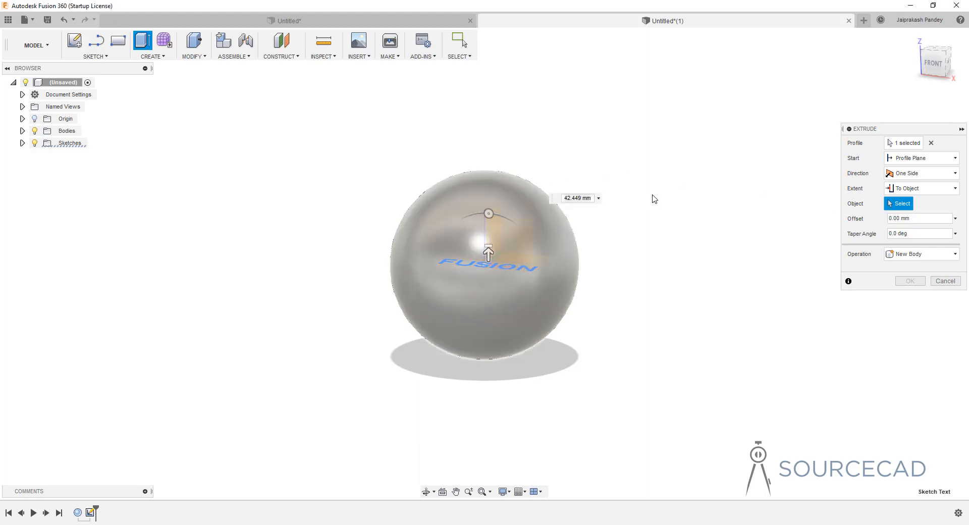
shift+middle_drag(468, 192, 473, 219)
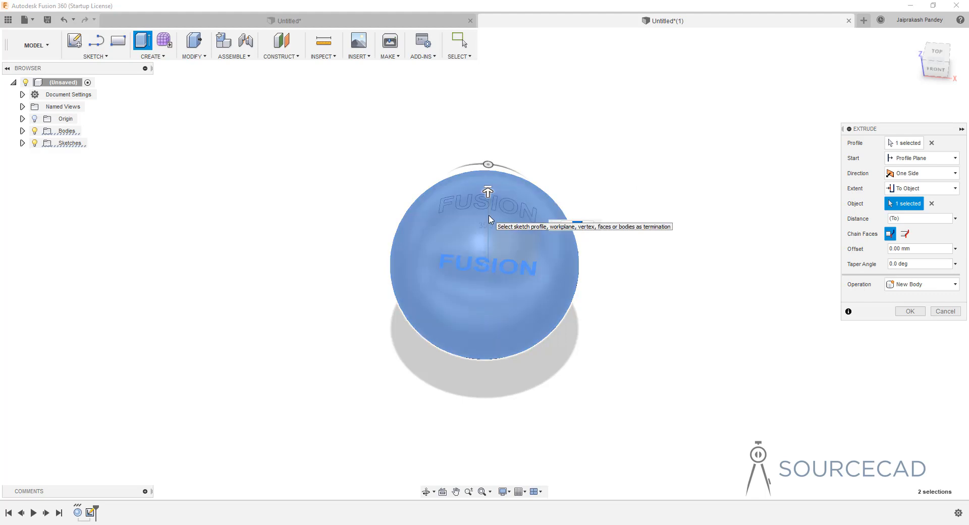
shift+middle_drag(489, 218, 467, 190)
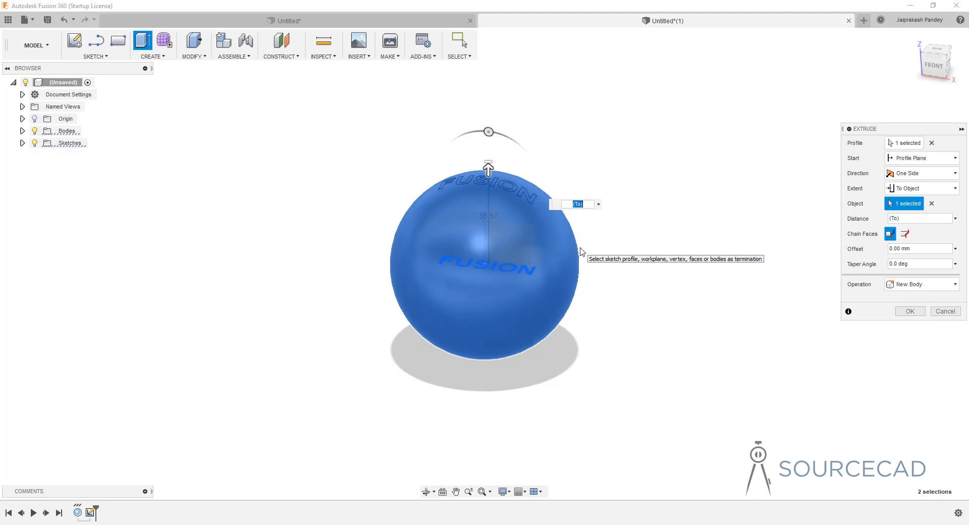
- Try a 3 degree taper angle on the text extrusion and undo it
double_click(904, 249)
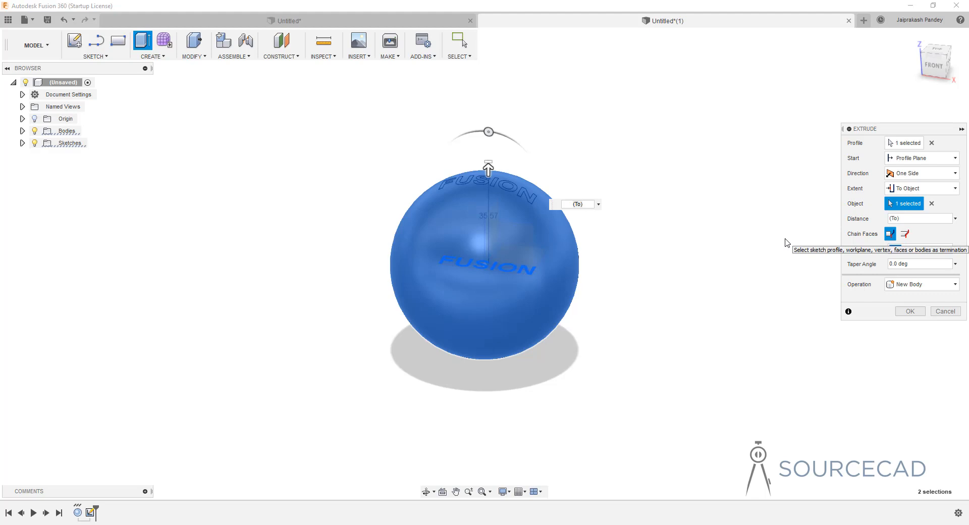
double_click(900, 264)
text(3)
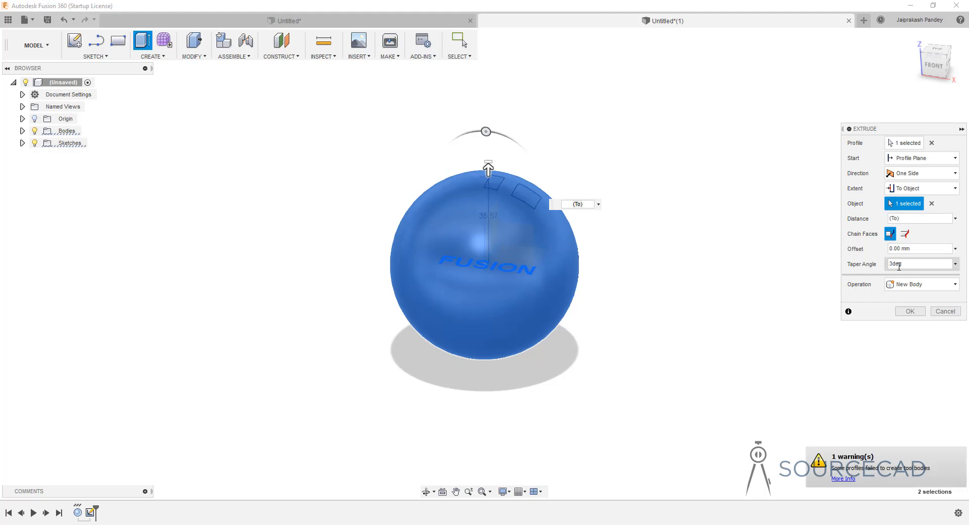
key(ctrl+z)
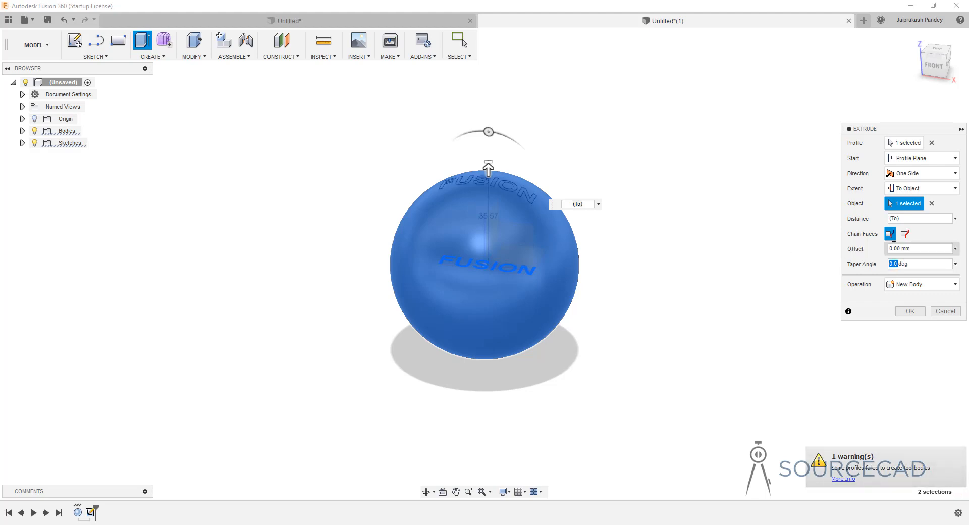
- Offset the extrusion's end from the sphere surface by 3 mm, reduce the offset to 2 mm and accept the extrusion
click(894, 249)
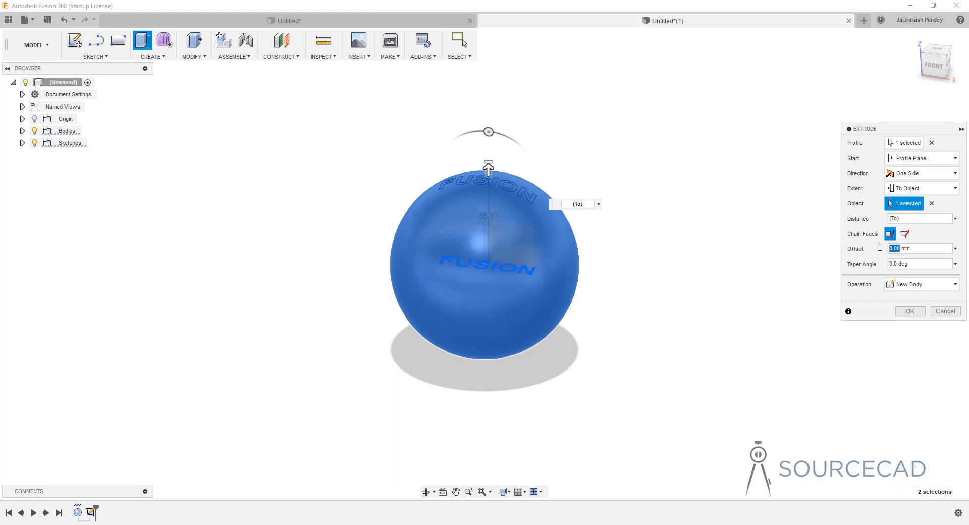
text(3)
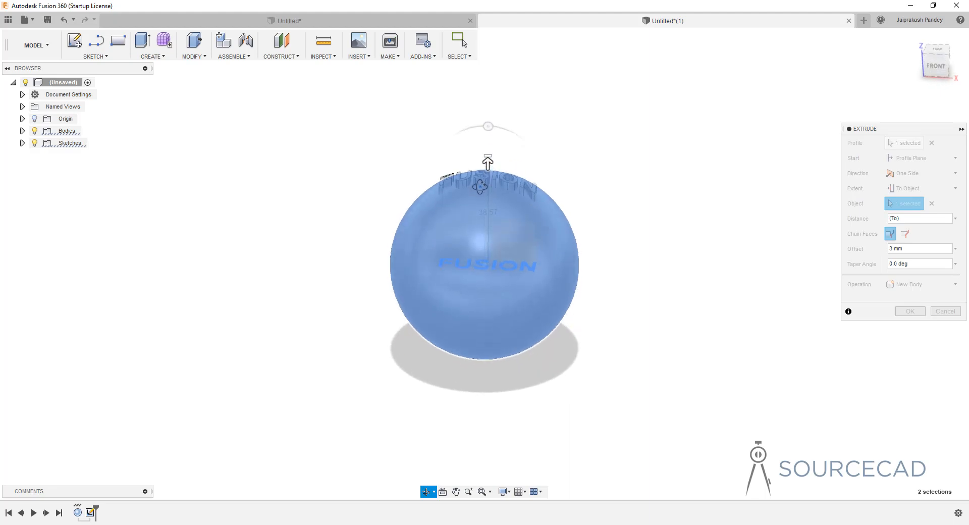
click(890, 249)
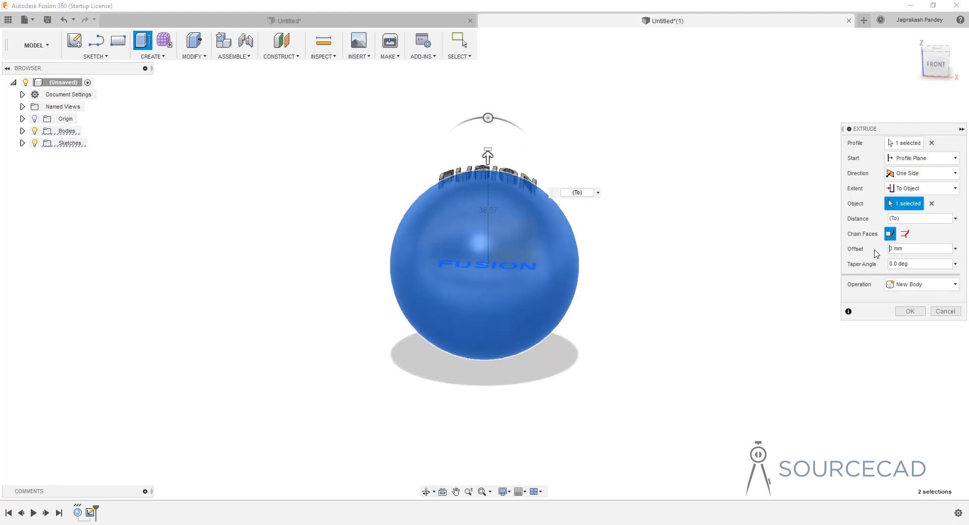
key(Delete)
text(2)
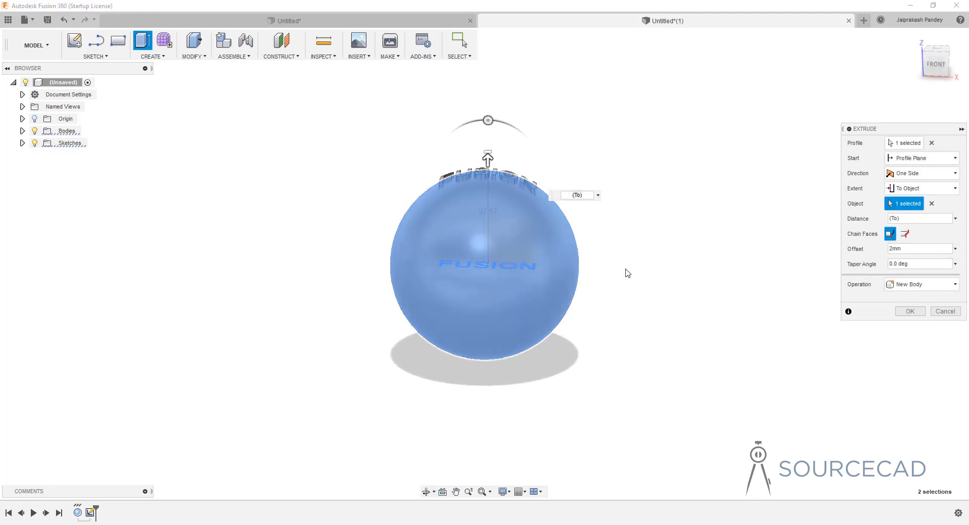
click(910, 311)
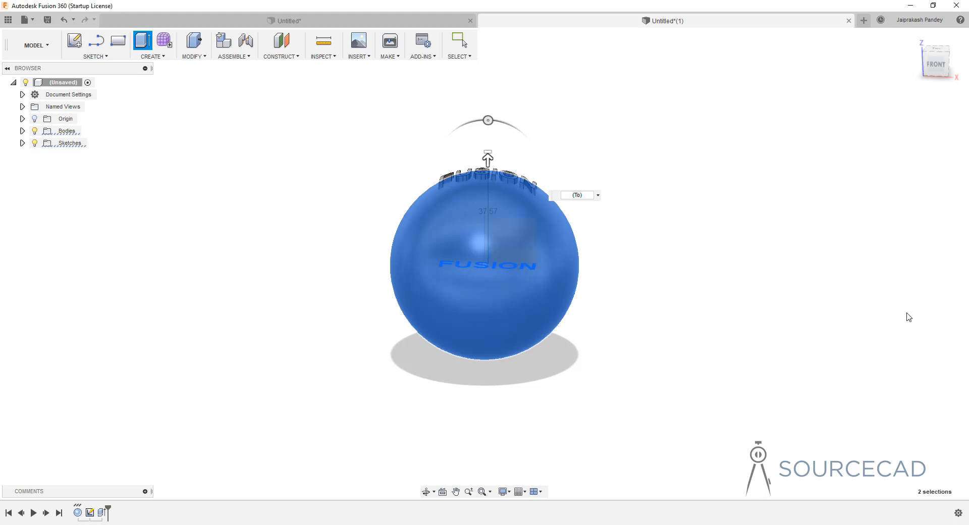
- Expand the list of bodies and hide the sphere body to expose the full length of the extruded letters
shift+middle_drag(589, 158, 468, 238)
key(Escape)
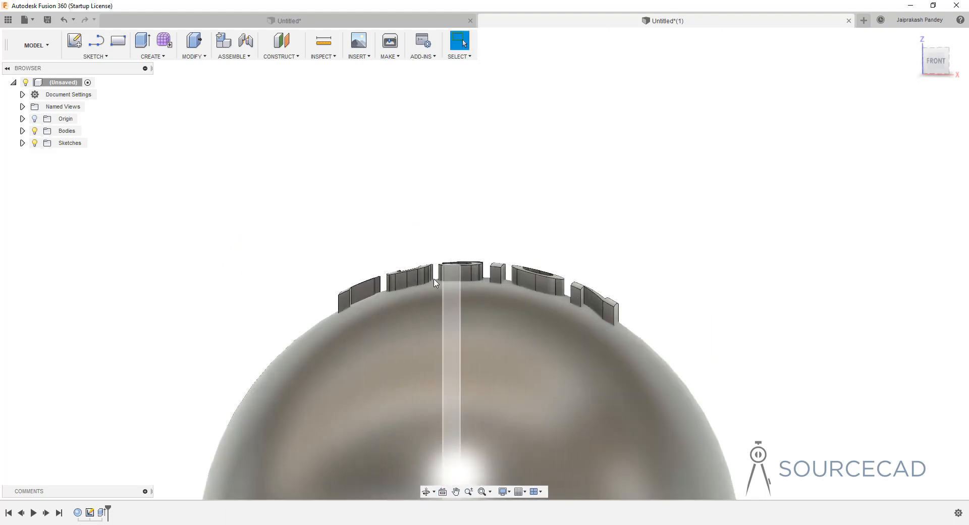
shift+middle_drag(529, 236, 500, 240)
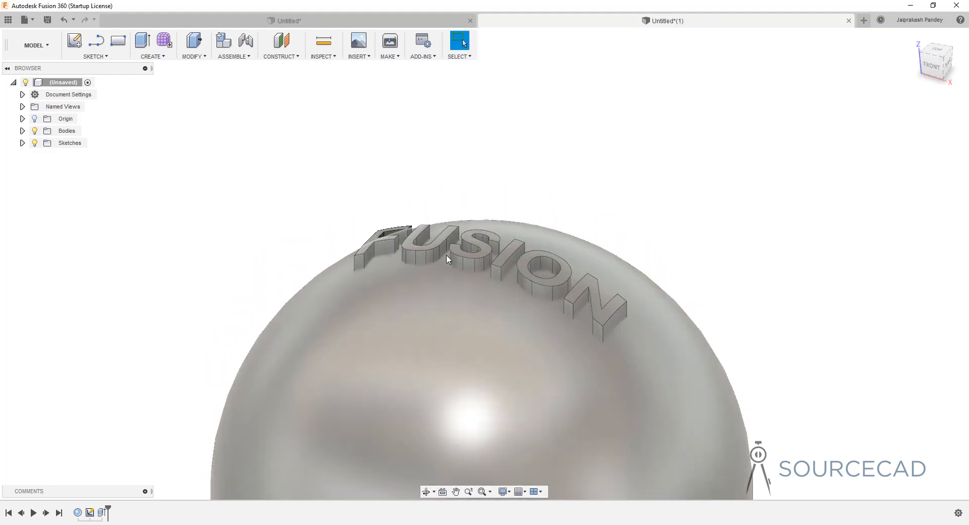
click(22, 131)
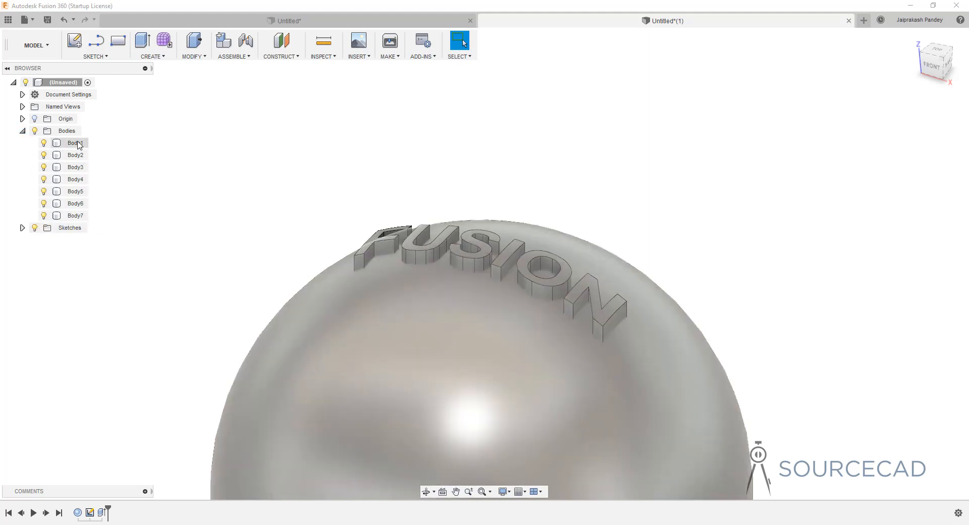
click(45, 144)
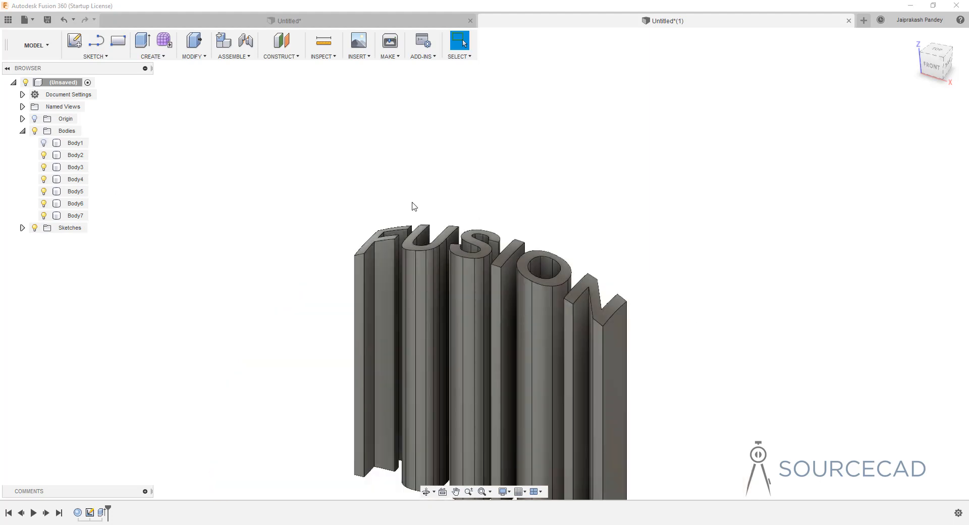
shift+middle_drag(493, 221, 457, 136)
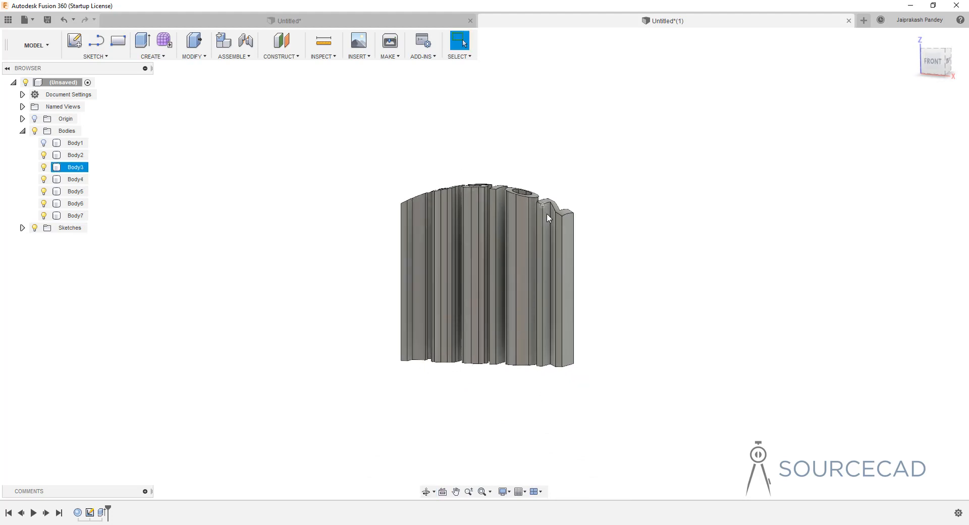
shift+middle_drag(473, 169, 475, 192)
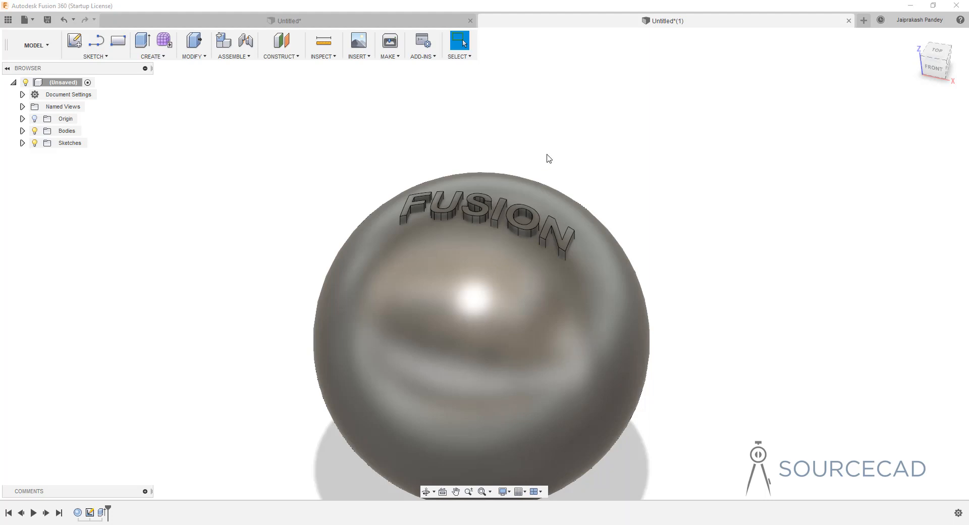
- Start a new design and sketch a two-point rectangle about 32 by 38 mm from the origin on the vertical YZ plane
click(864, 20)
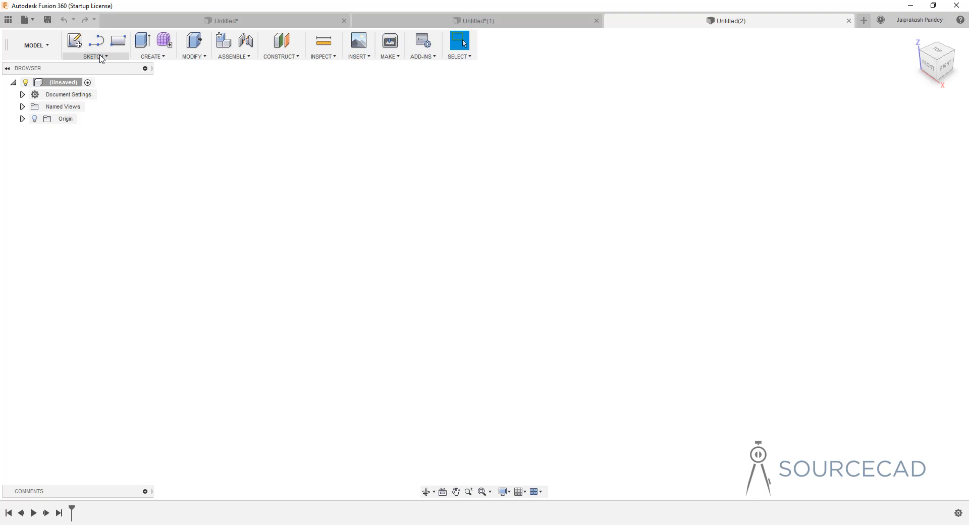
click(117, 41)
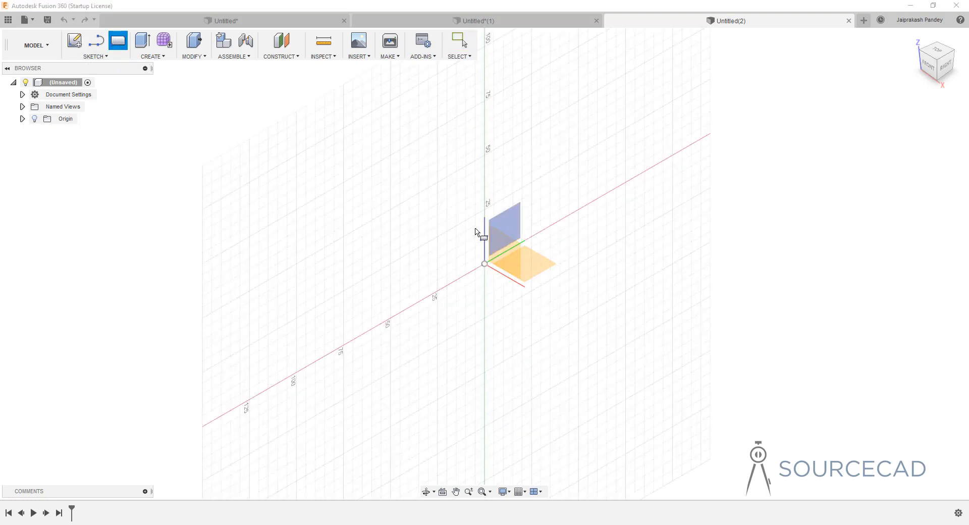
click(515, 228)
click(447, 296)
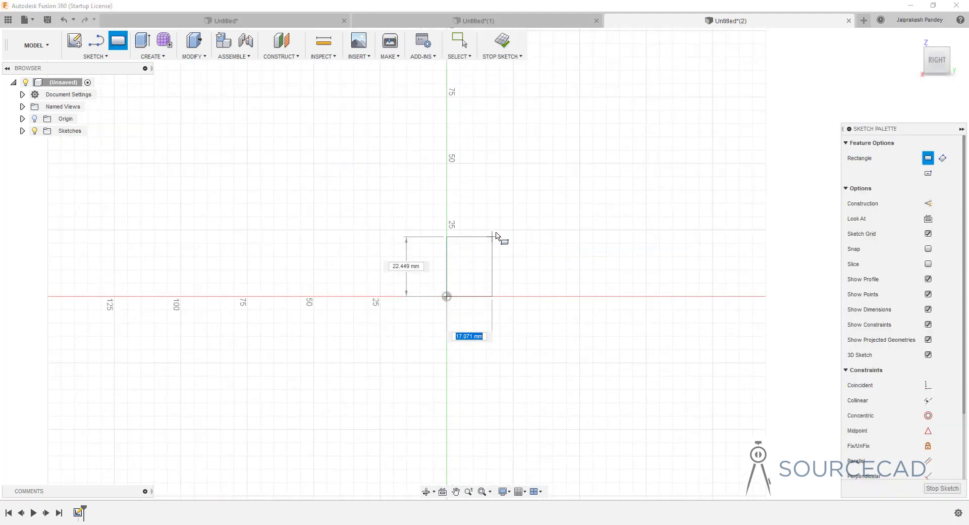
click(534, 196)
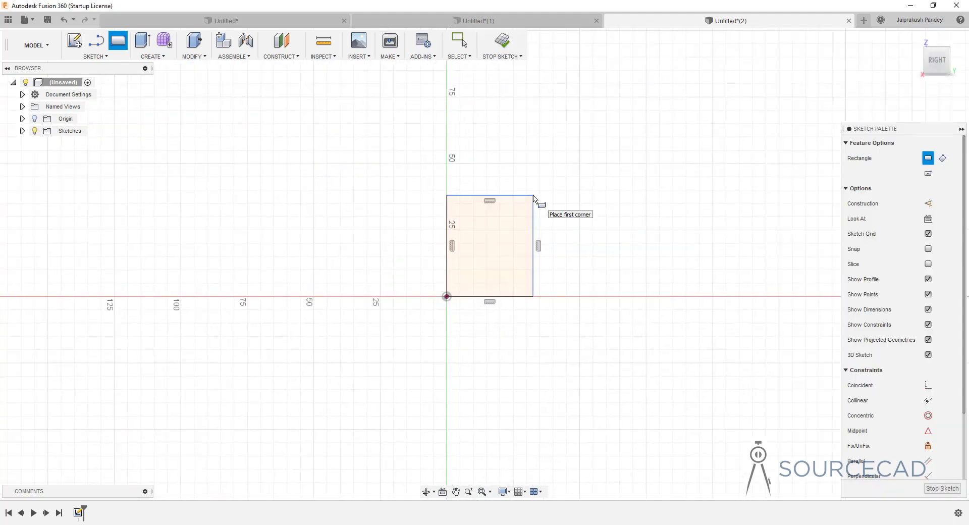
- Draw a center-diameter circle about 23 mm across, centered on the rectangle's lower corner opposite the origin
click(101, 56)
mouse_move(101, 103)
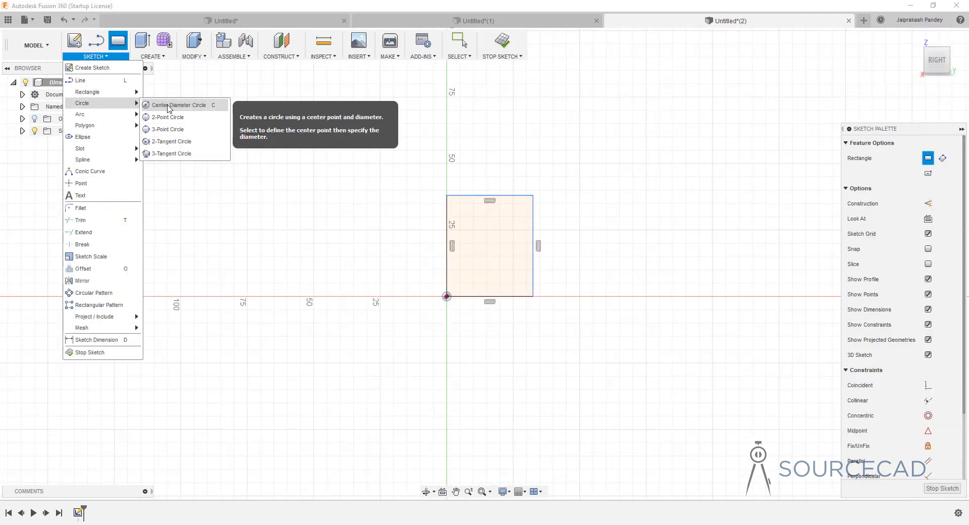
click(169, 106)
click(448, 297)
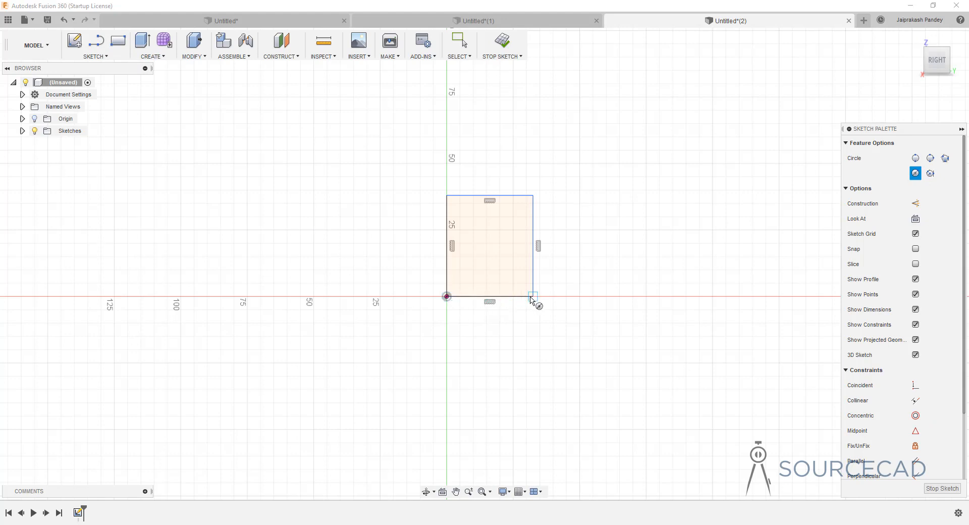
click(564, 291)
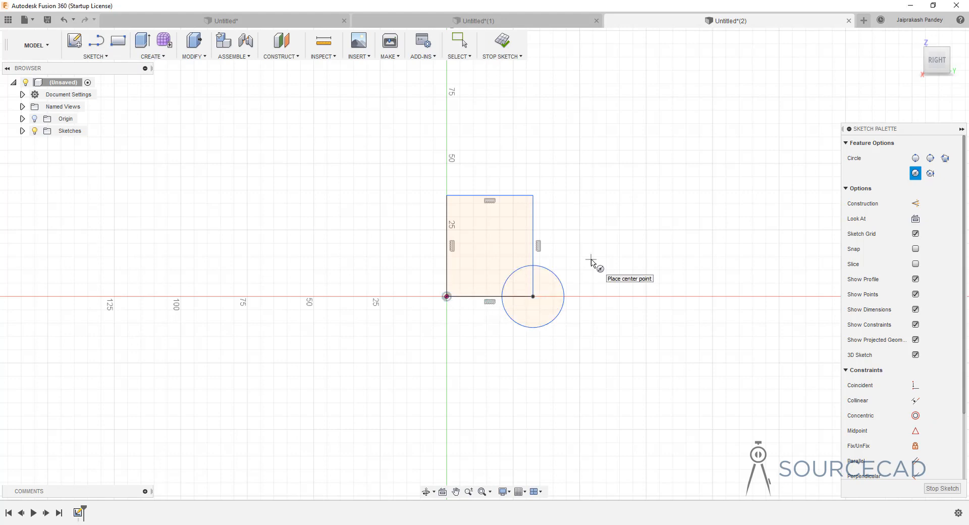
key(Escape)
- Dimension the rectangle with a width of 50 mm and a height of 25 mm
key(d)
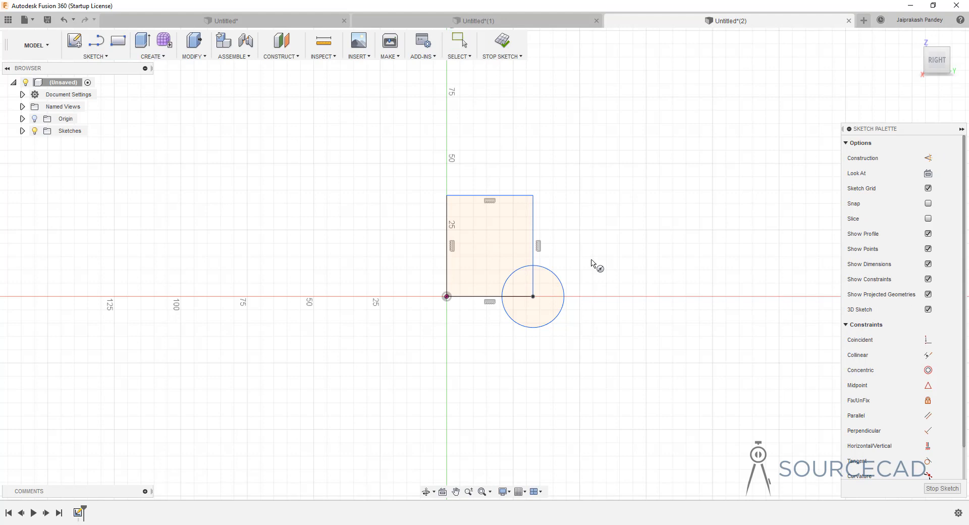
click(490, 196)
click(490, 163)
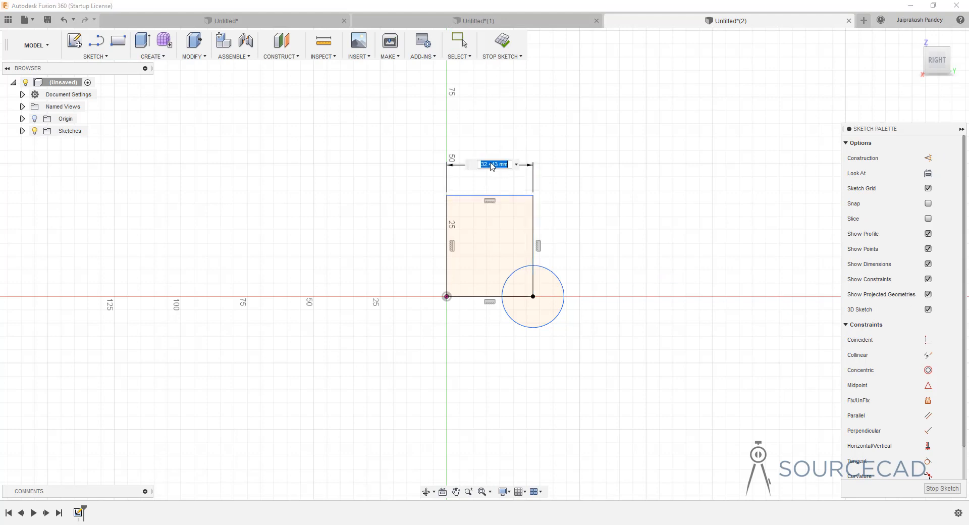
key(BackSpace)
text(50)
key(Return)
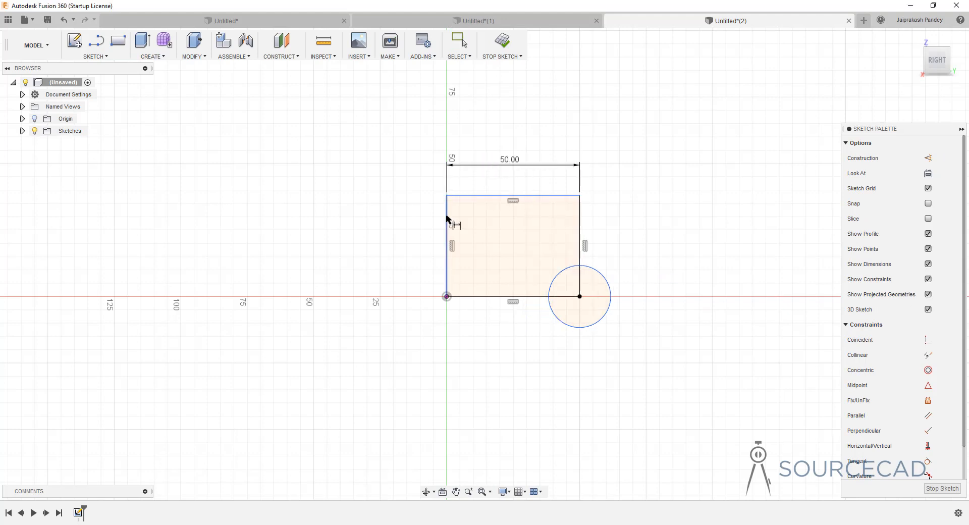
click(448, 216)
click(381, 227)
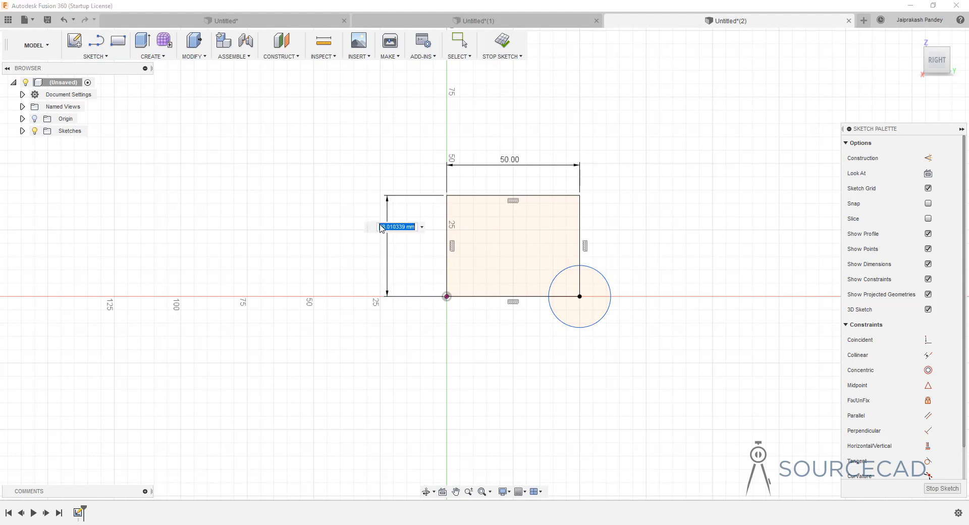
text(25)
key(Return)
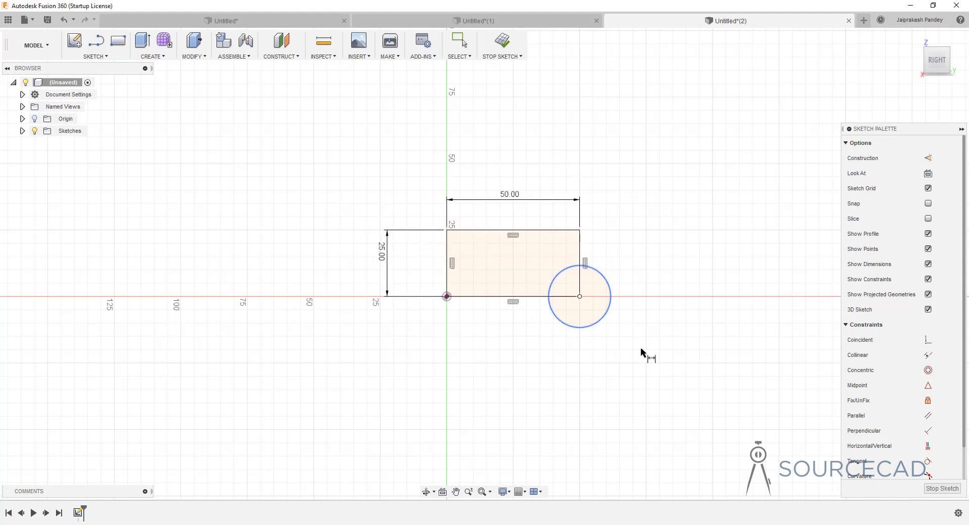
- Dimension the corner circle's diameter as 10 mm and end the dimensioning
click(603, 318)
click(615, 350)
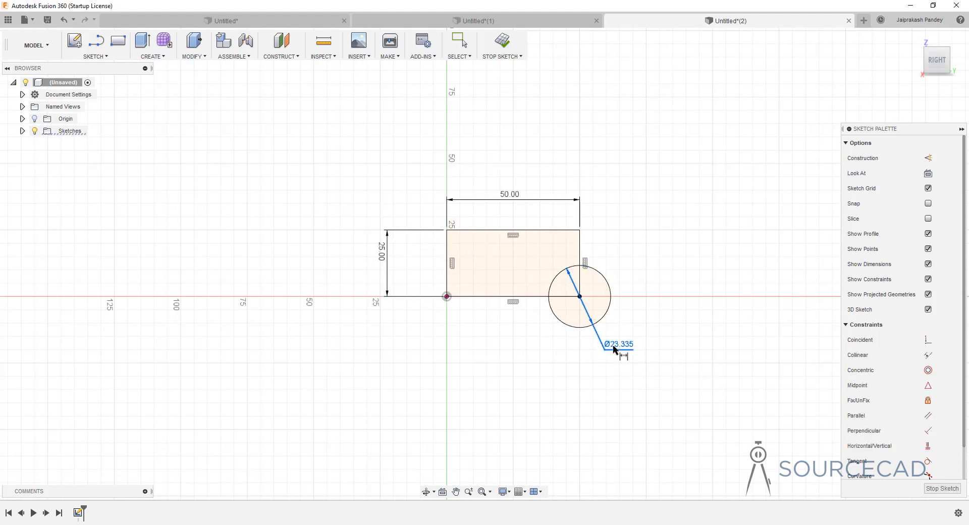
text(10)
key(Return)
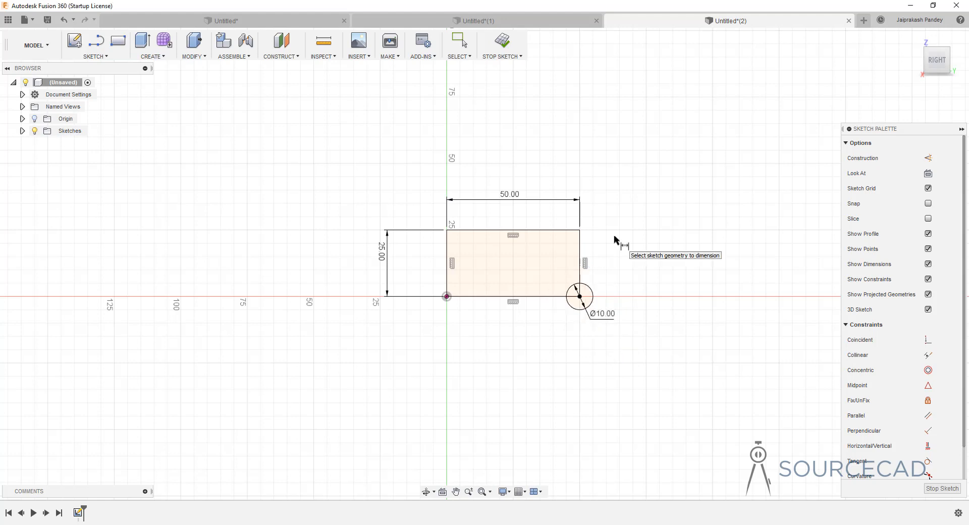
key(Escape)
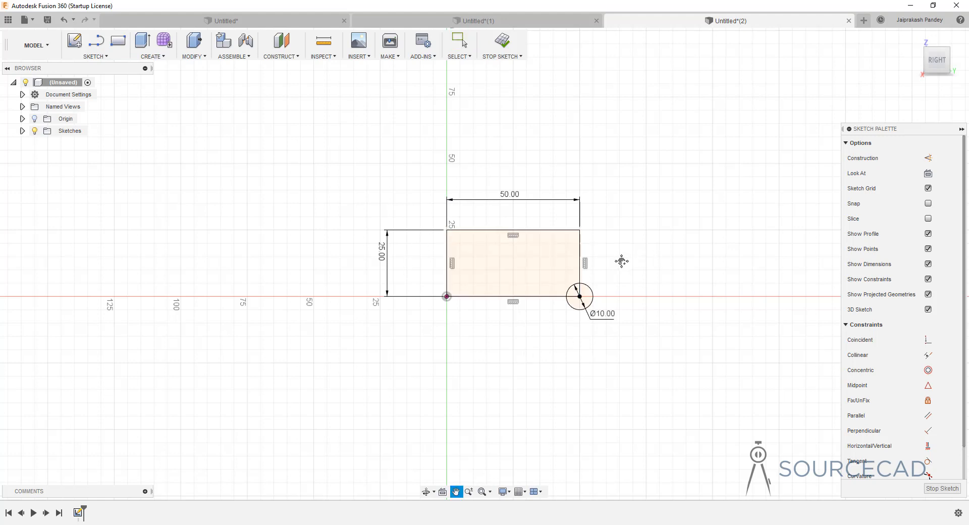
- Start Sketch Scale on the whole rectangle and circle, using the origin corner as the scaling point
middle_drag(621, 259, 584, 277)
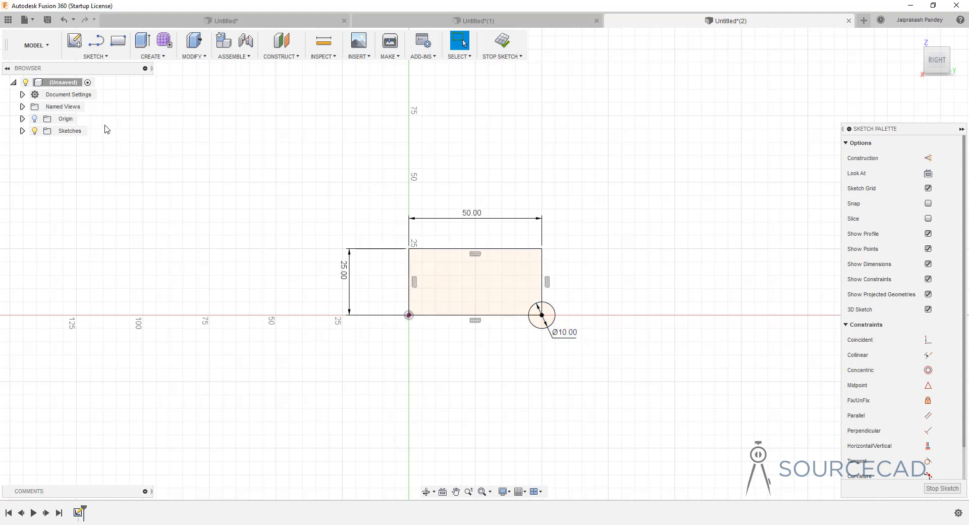
click(94, 56)
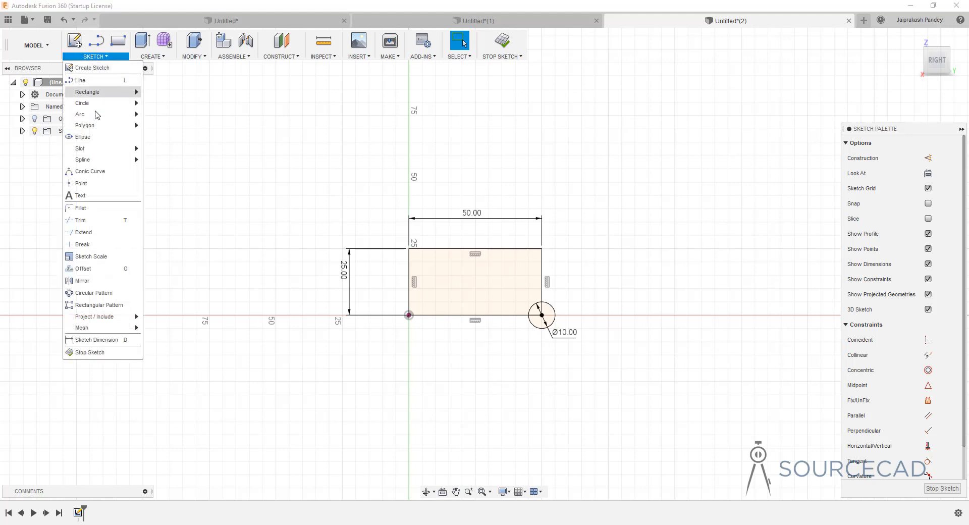
click(98, 256)
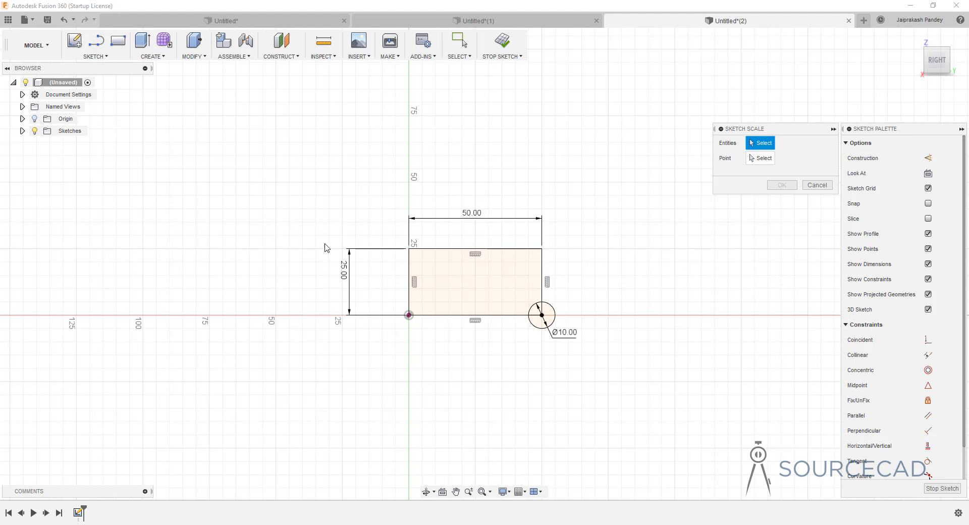
drag(394, 238, 601, 346)
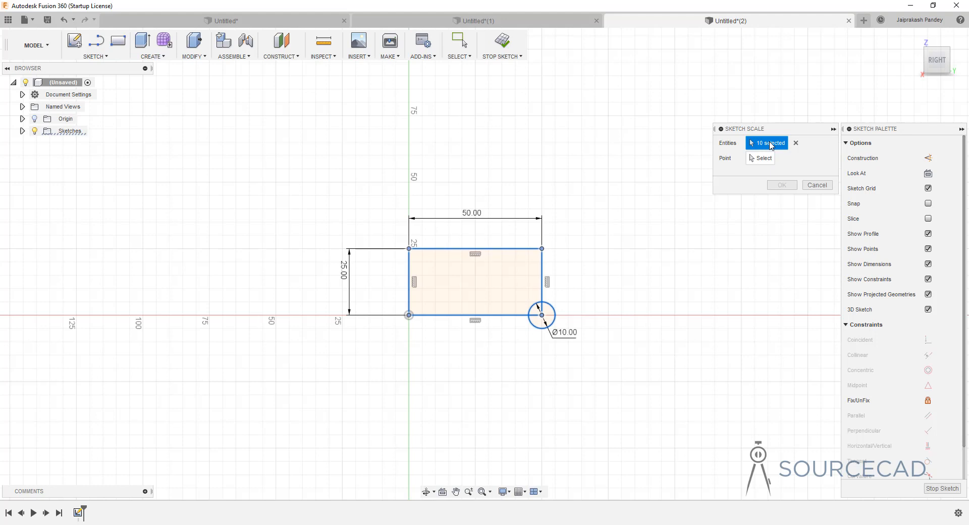
click(771, 160)
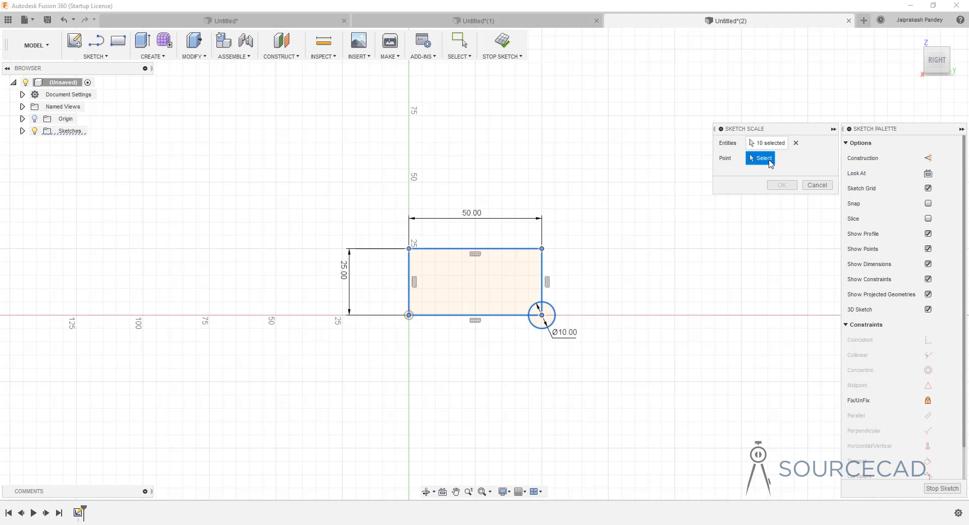
click(408, 316)
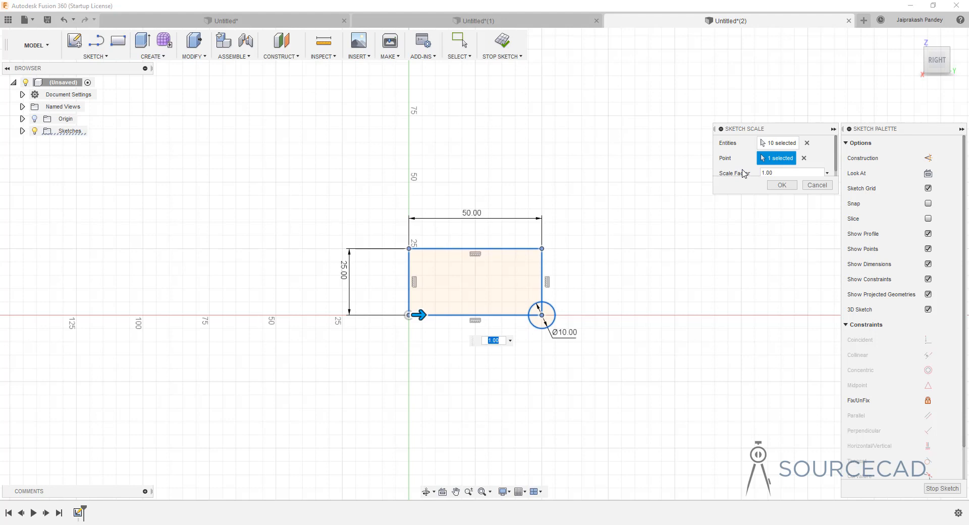
- Try a scale factor of 3 and then 0.5 on the selected sketch geometry
scroll(743, 173, down, 1)
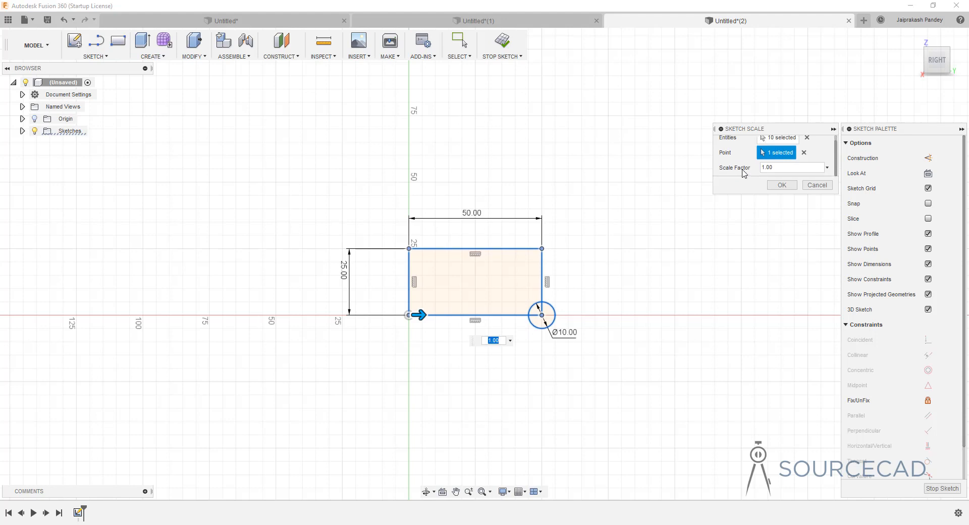
click(752, 167)
text(3)
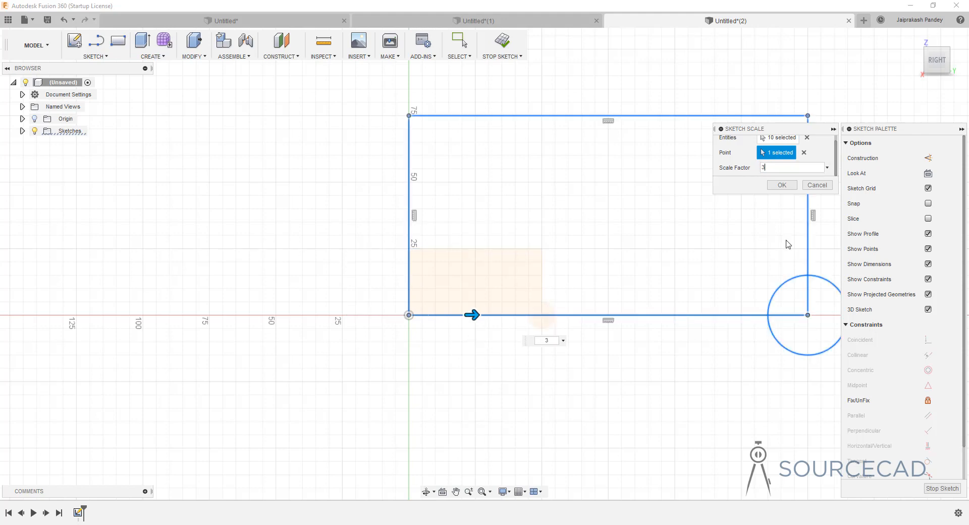
middle_drag(647, 229, 465, 270)
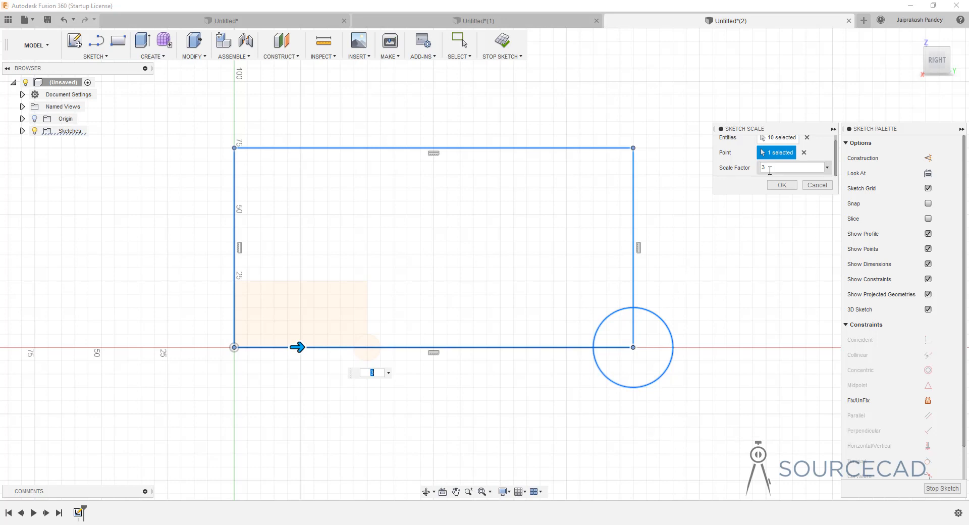
drag(770, 170, 765, 171)
text(0.5)
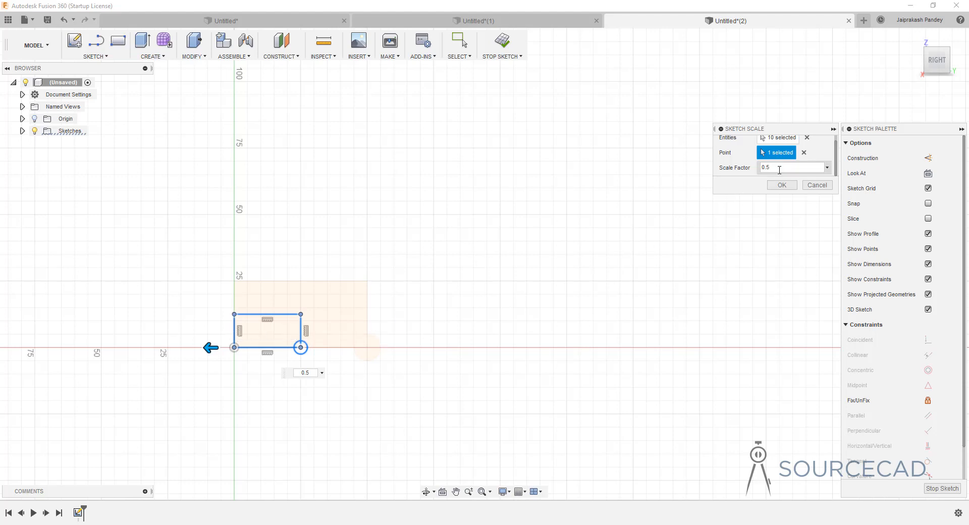
- Set the scale factor to 3 and accept the sketch scaling
double_click(762, 167)
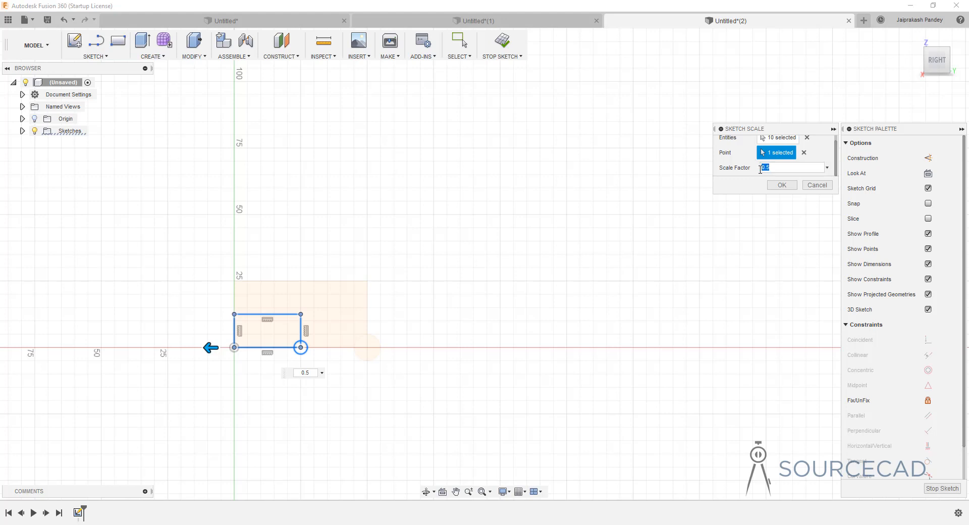
text(3)
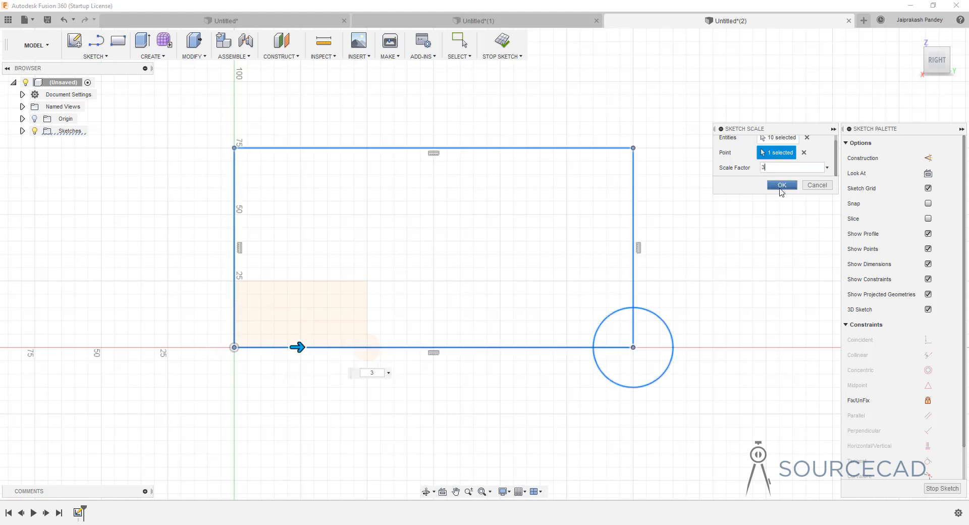
click(782, 185)
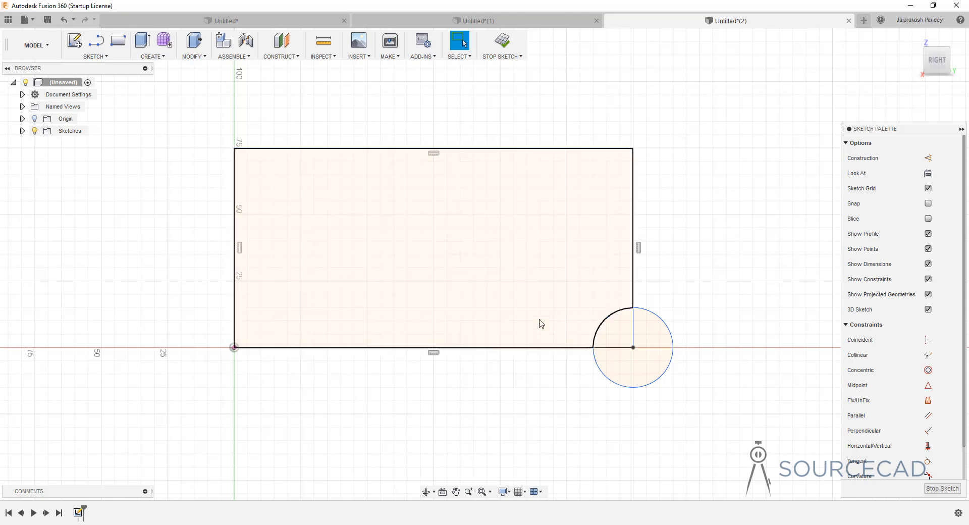
- Dimension the scaled rectangle's width and height and the diameter of the circle at its corner
scroll(535, 297, down, 1)
scroll(533, 297, down, 1)
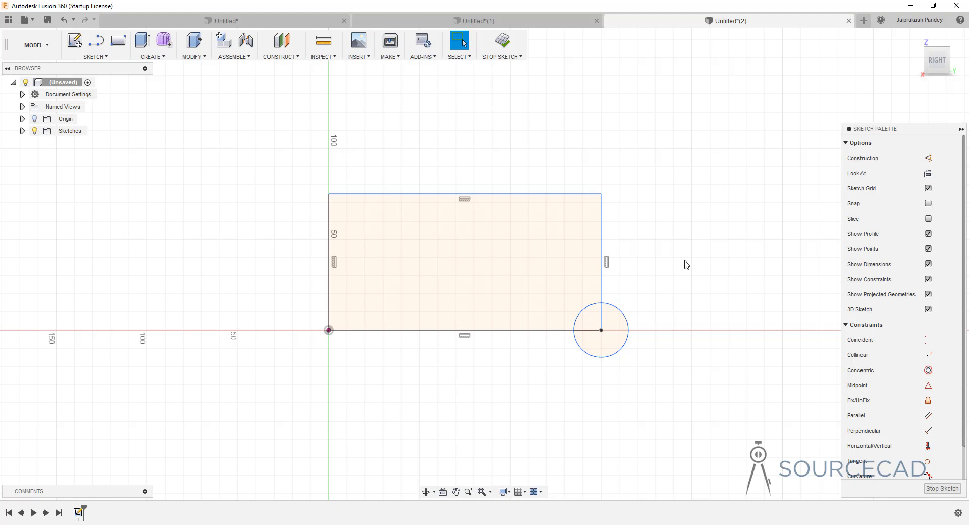
key(d)
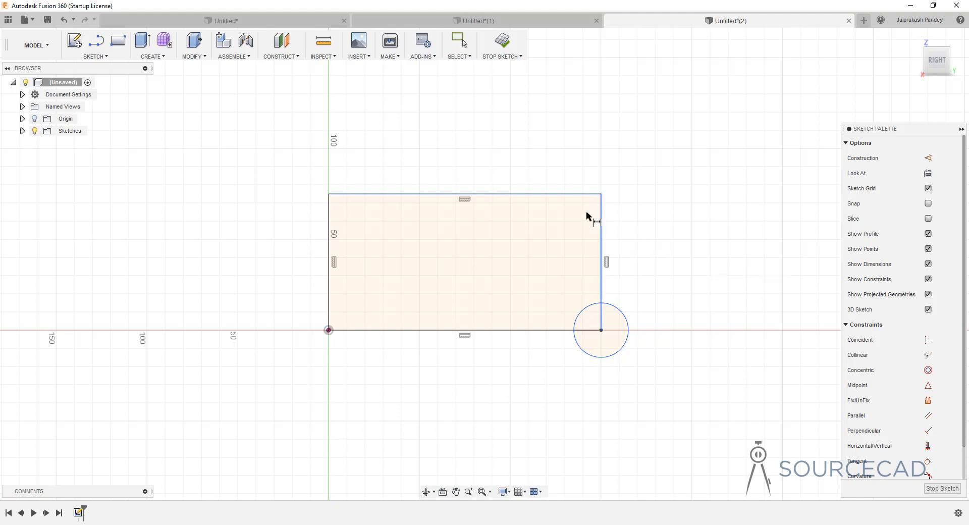
click(551, 195)
click(533, 152)
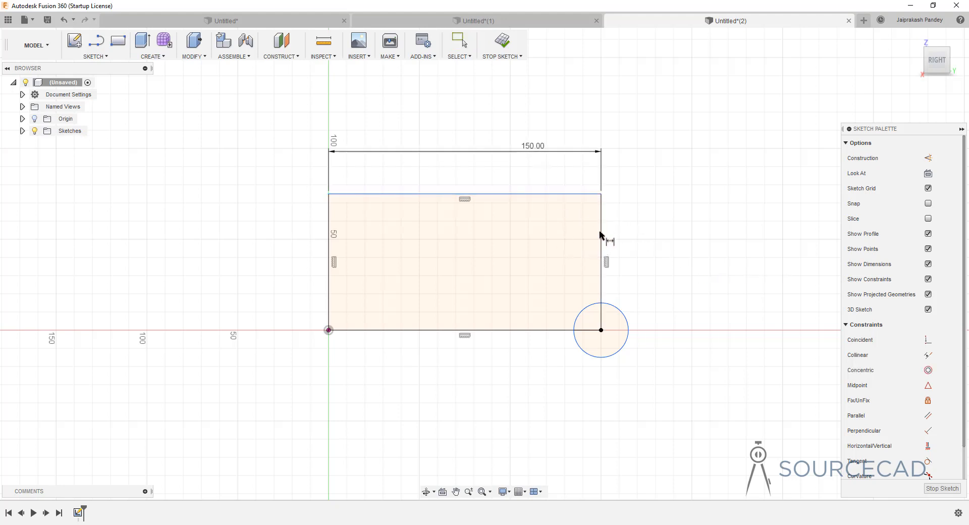
click(327, 219)
click(267, 283)
click(621, 316)
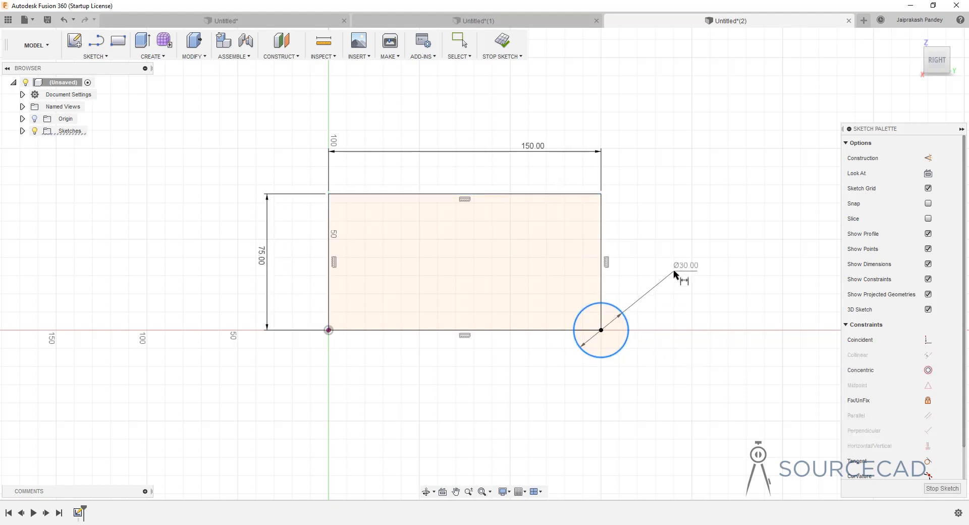
click(677, 272)
key(Escape)
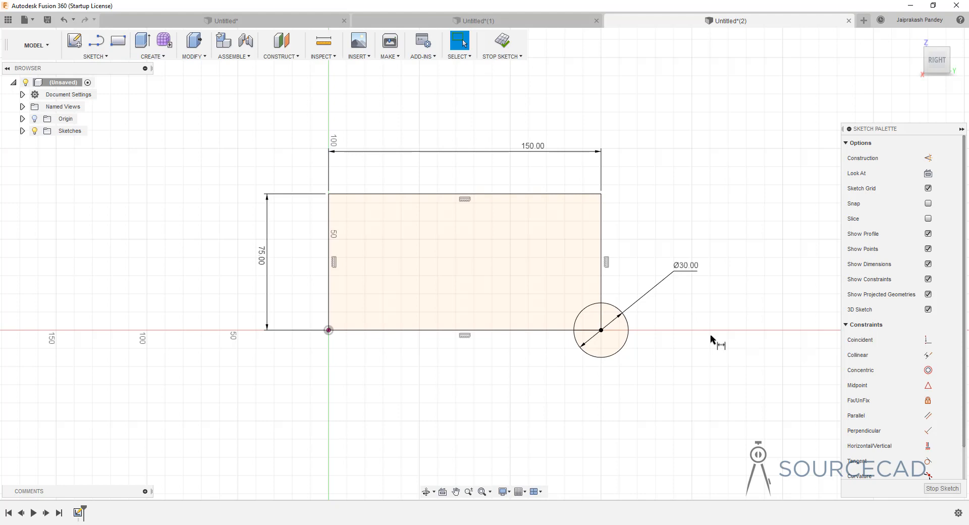